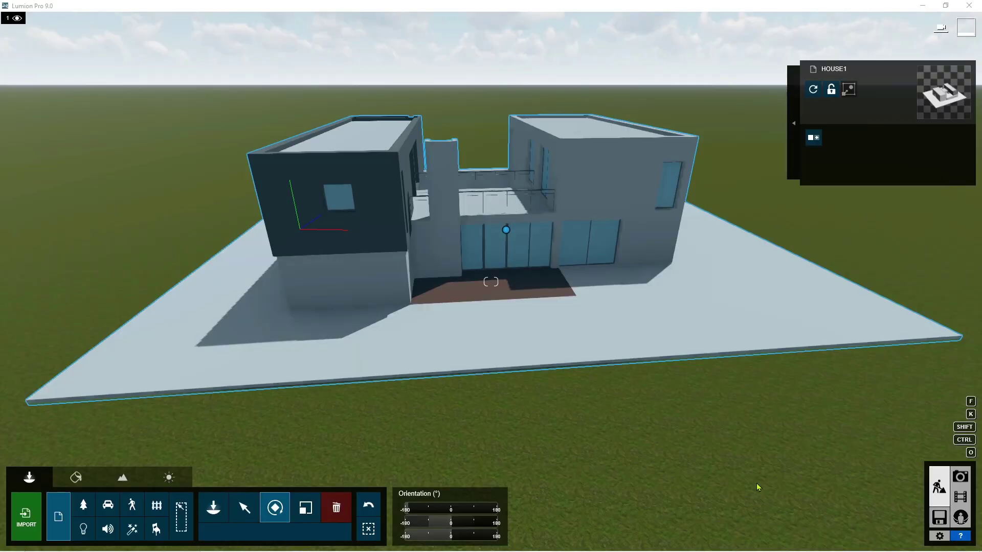
# Plant a Katsura RT tree from the Nature Library on the lawn right of the house, then select it
pyautogui.press('m')
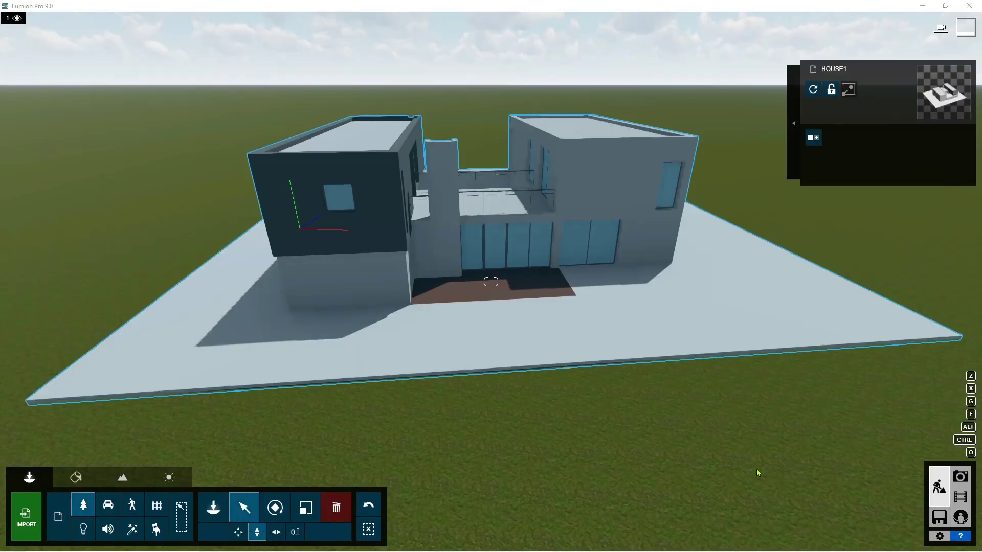
pyautogui.click(85, 505)
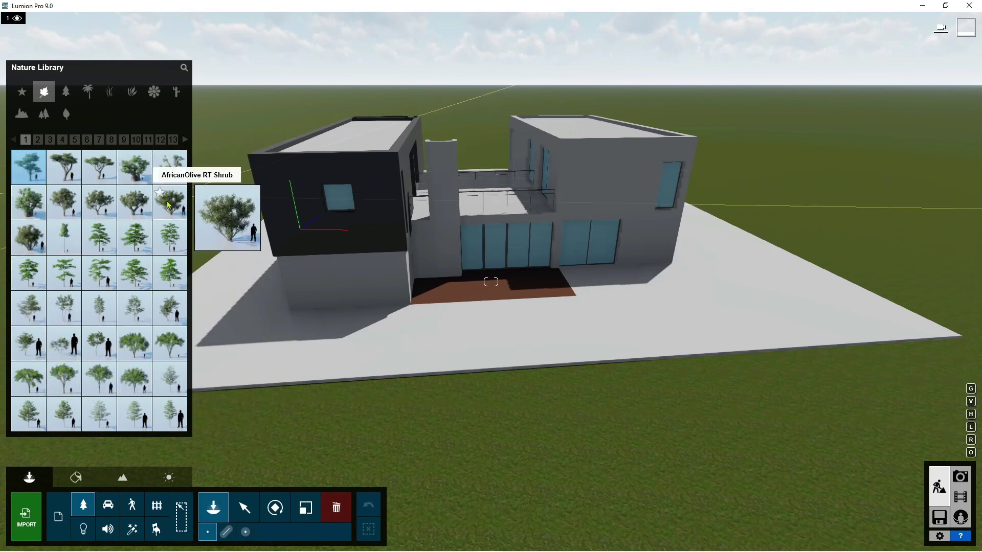
pyautogui.scroll(-10, 133, 210)
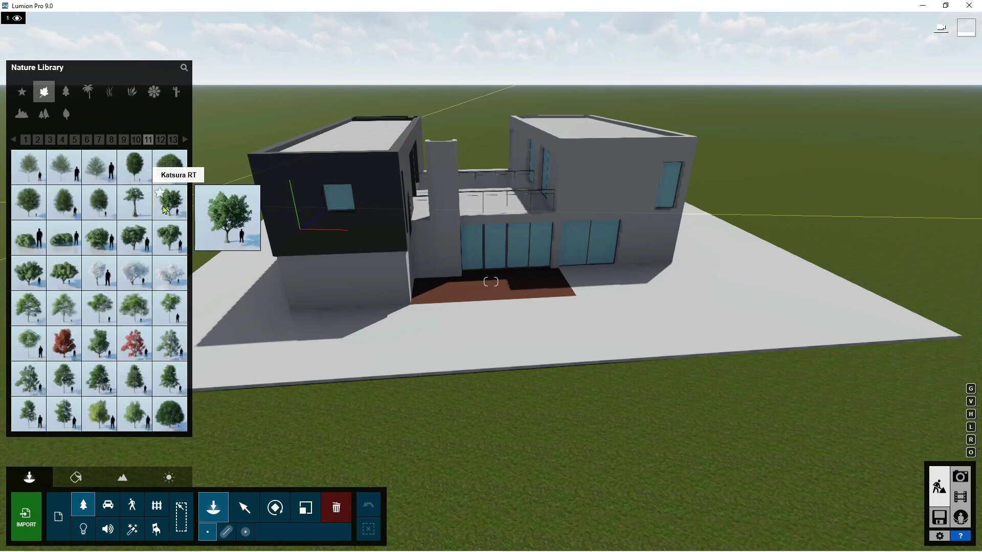
pyautogui.click(165, 210)
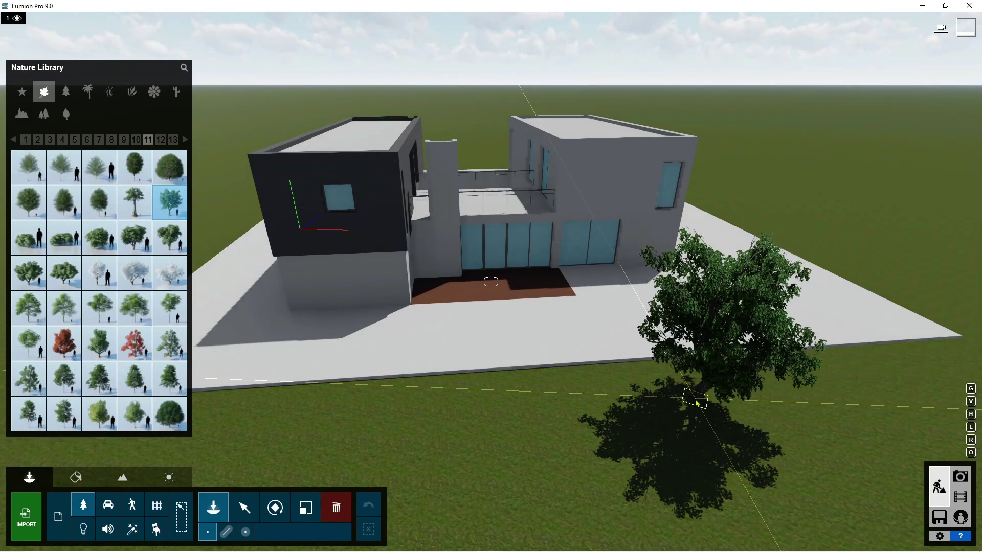
pyautogui.click(781, 237)
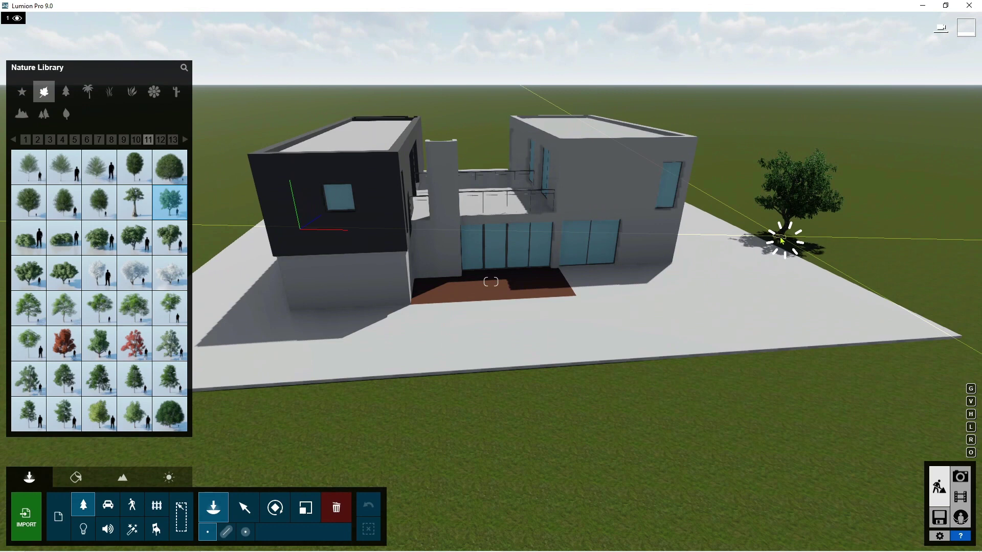
pyautogui.press('m')
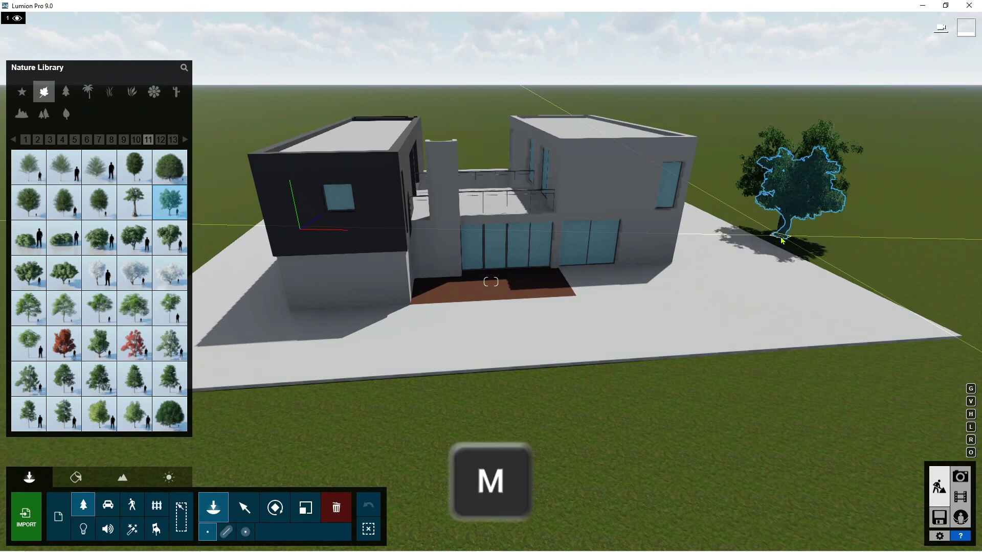
pyautogui.click(781, 240)
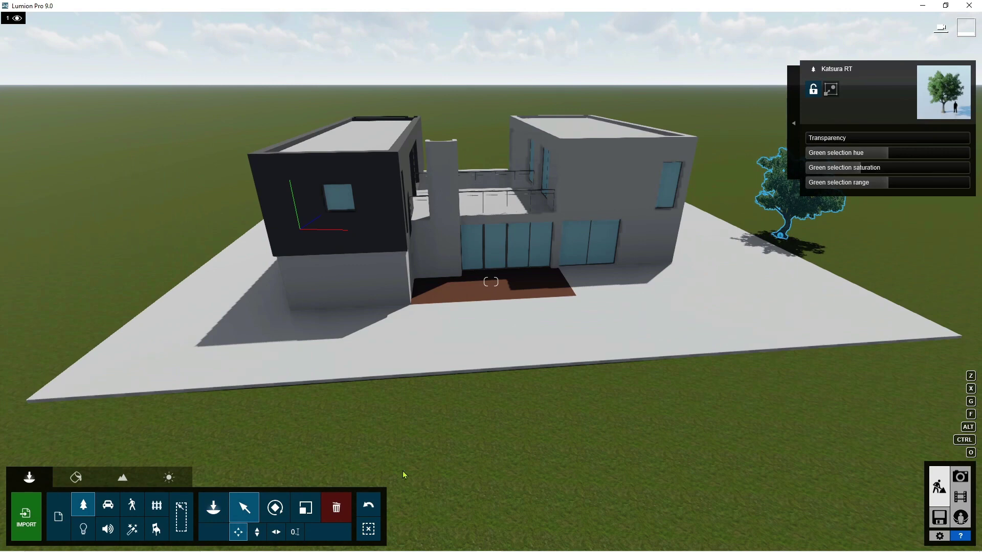
# Focus on the Katsura tree and Alt-drag a copy, swapping it for an AfricanOlive RT Shrub
pyautogui.press('f')
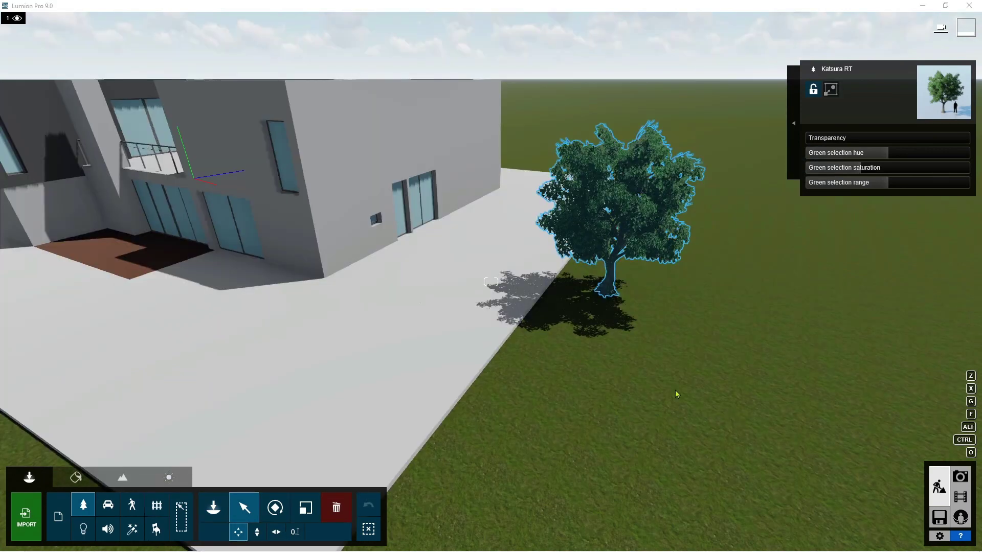
pyautogui.press('alt')
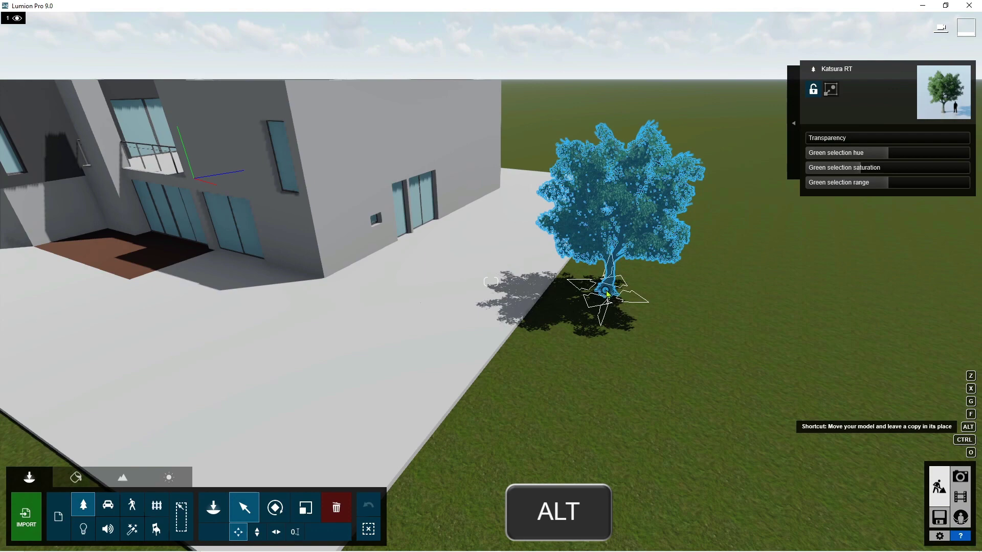
pyautogui.keyDown('alt'); pyautogui.moveTo(608, 294); pyautogui.dragTo(783, 331); pyautogui.keyUp('alt')
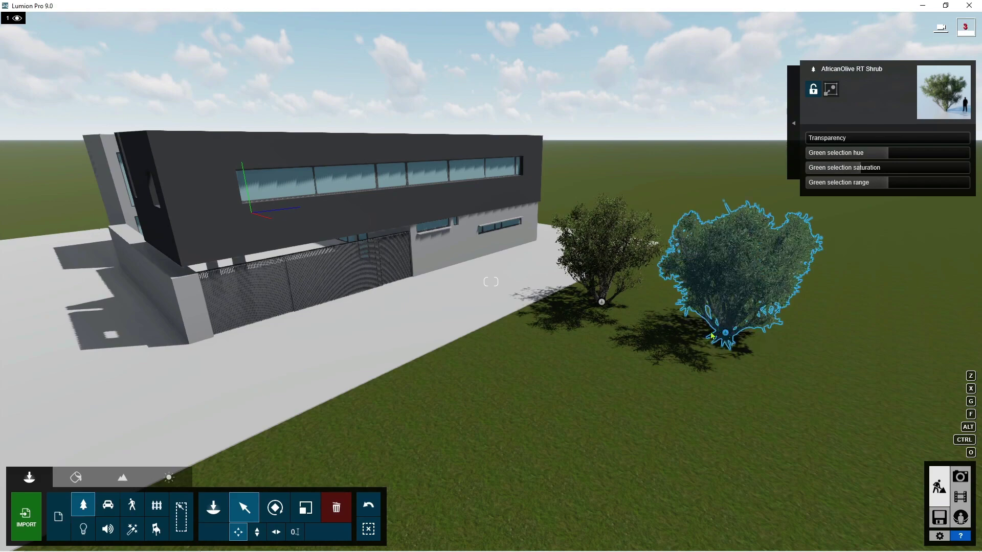
pyautogui.moveTo(725, 337)
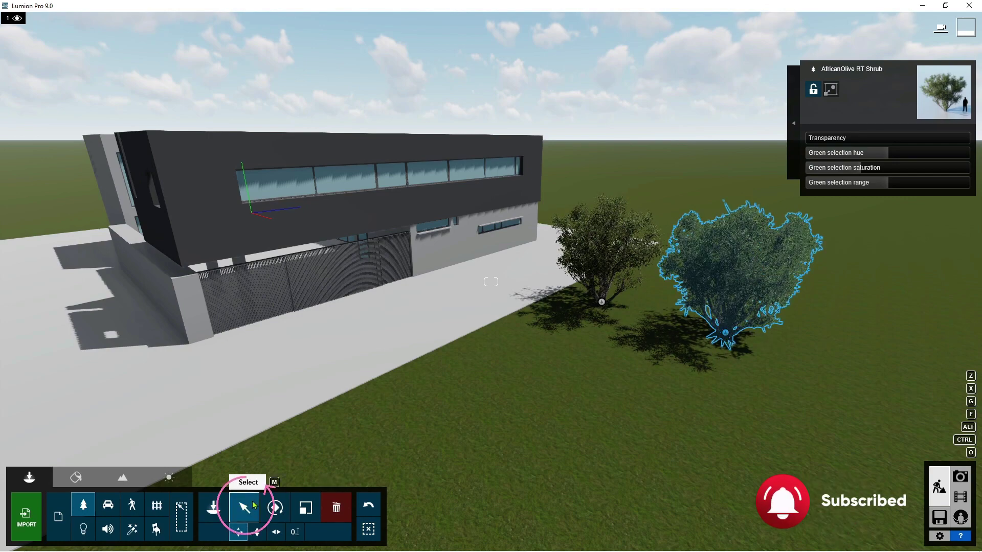
pyautogui.moveTo(726, 337)
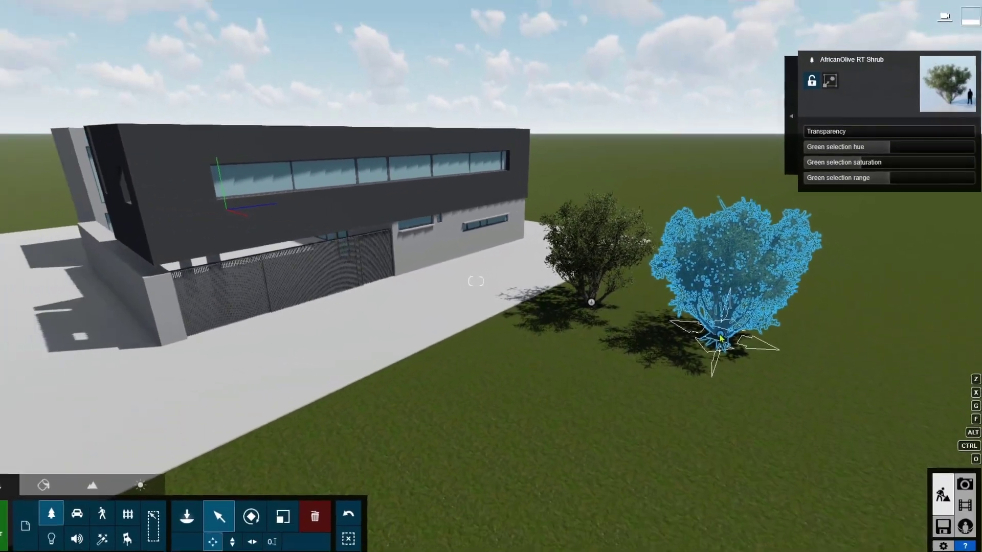
# Drag the olive shrub toward the house so it settles beside the Katsura tree
pyautogui.moveTo(675, 352); pyautogui.dragTo(410, 410)
pyautogui.moveTo(525, 380)
pyautogui.mouseDown()
pyautogui.moveTo(503, 381)
pyautogui.moveTo(657, 340)
pyautogui.moveTo(520, 388)
pyautogui.moveTo(442, 395)
pyautogui.mouseUp()
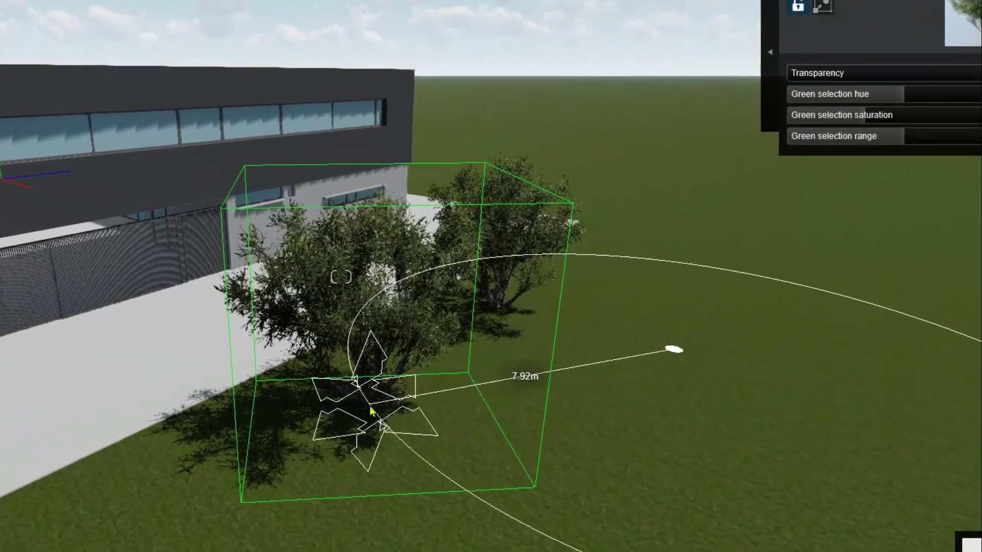
pyautogui.moveTo(372, 411); pyautogui.dragTo(355, 412)
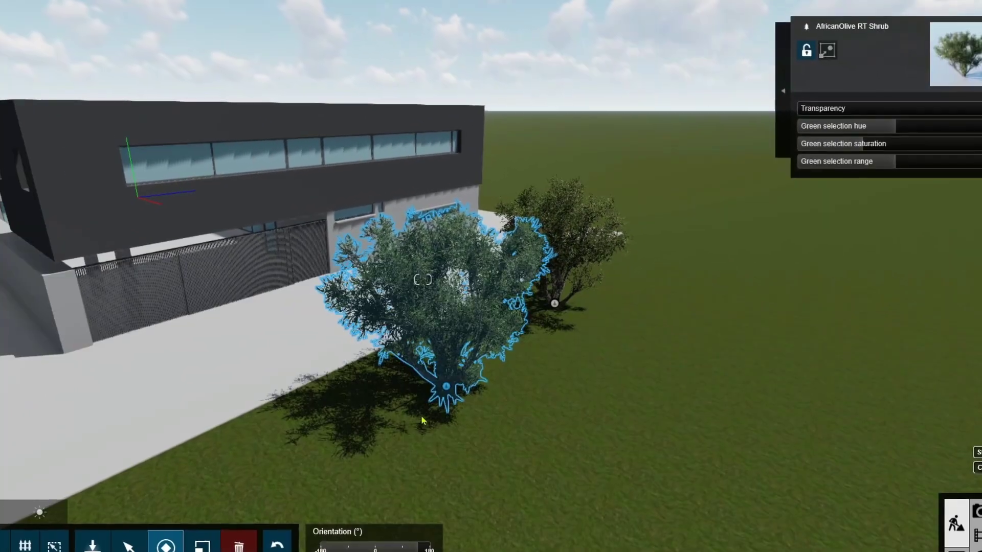
# Rotate the olive shrub with the Orientation slider and scale it down slightly
pyautogui.moveTo(333, 547); pyautogui.dragTo(368, 547)
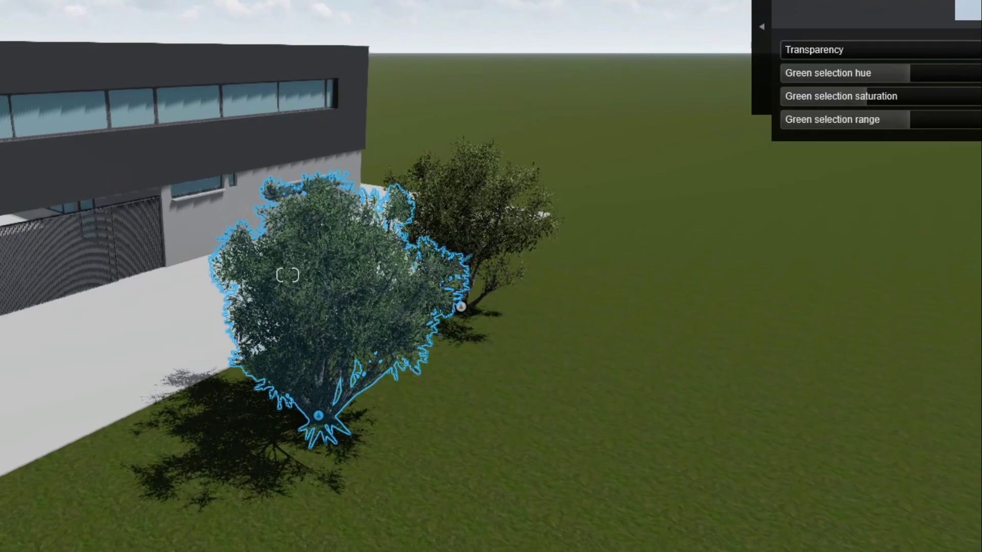
pyautogui.click(307, 511)
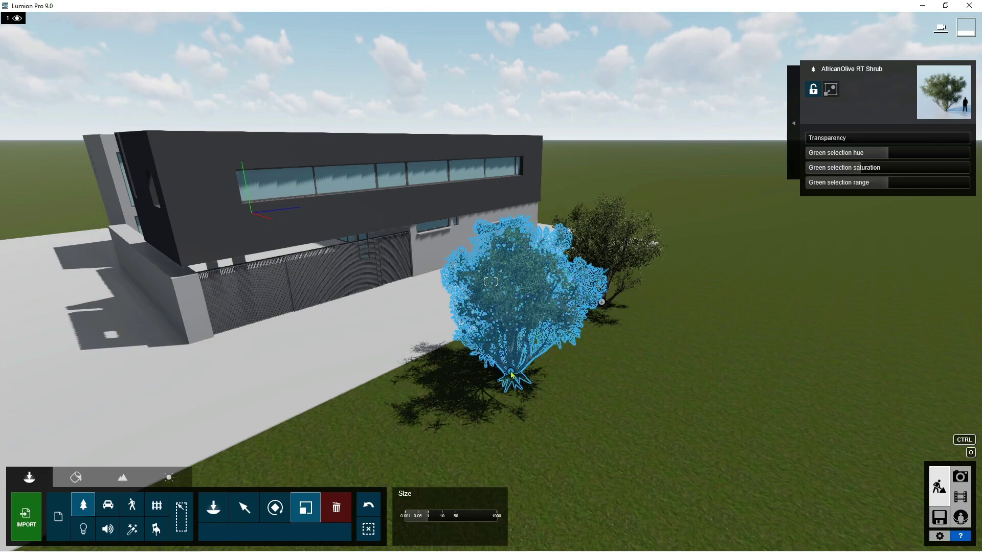
pyautogui.moveTo(511, 374)
pyautogui.mouseDown()
pyautogui.moveTo(514, 327)
pyautogui.moveTo(517, 375)
pyautogui.mouseUp()
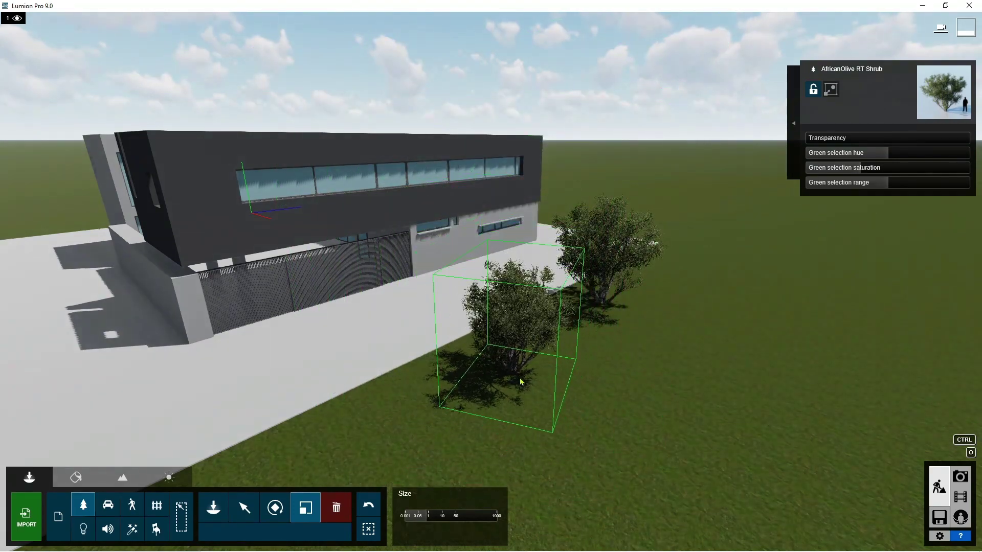
# Adjust the olive shrub's height, then move it right onto the lawn past the Katsura tree
pyautogui.click(245, 520)
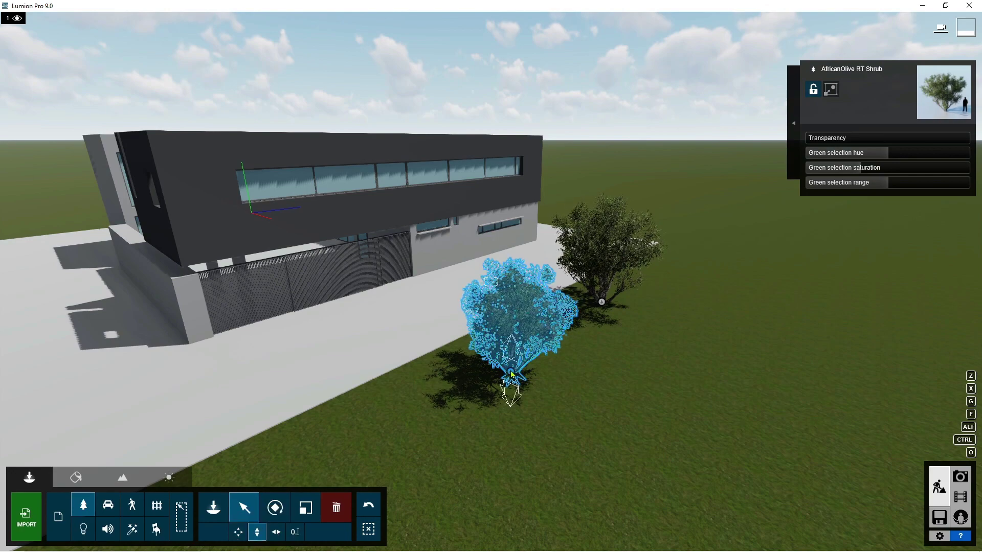
pyautogui.moveTo(512, 357)
pyautogui.mouseDown()
pyautogui.moveTo(510, 317)
pyautogui.moveTo(516, 372)
pyautogui.mouseUp()
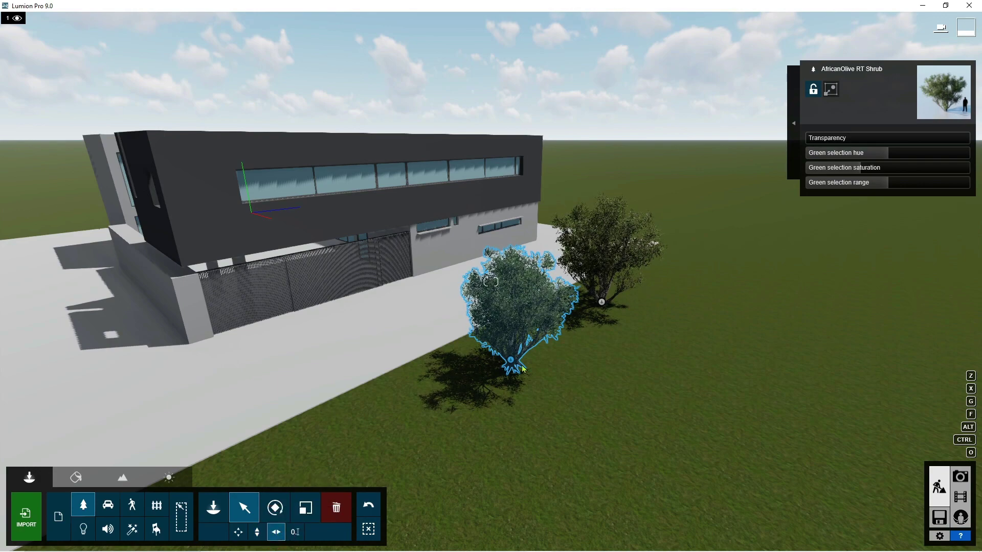
pyautogui.moveTo(510, 362); pyautogui.dragTo(672, 364)
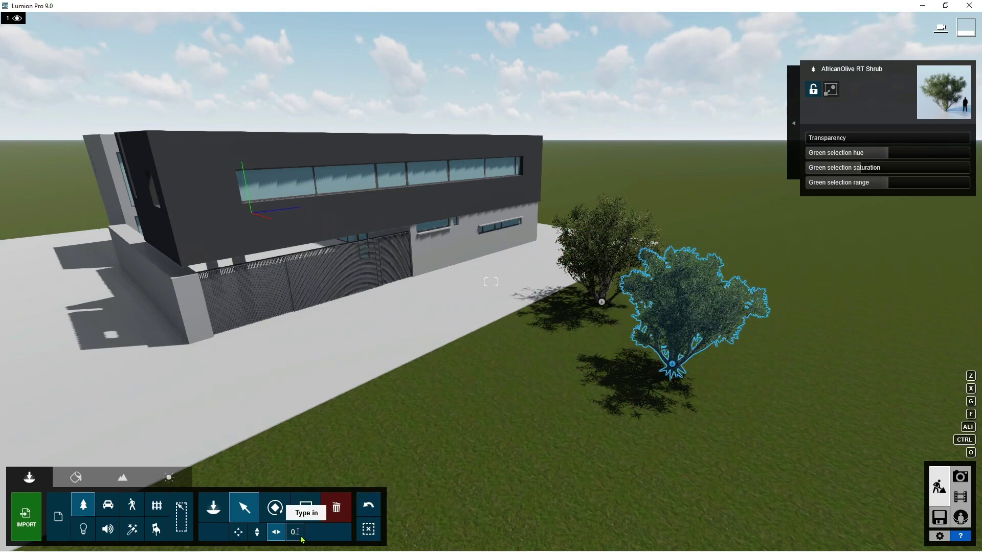
# Type in position X 0, Y 0, Z 0 for the olive shrub and turn the view toward it
pyautogui.click(295, 532)
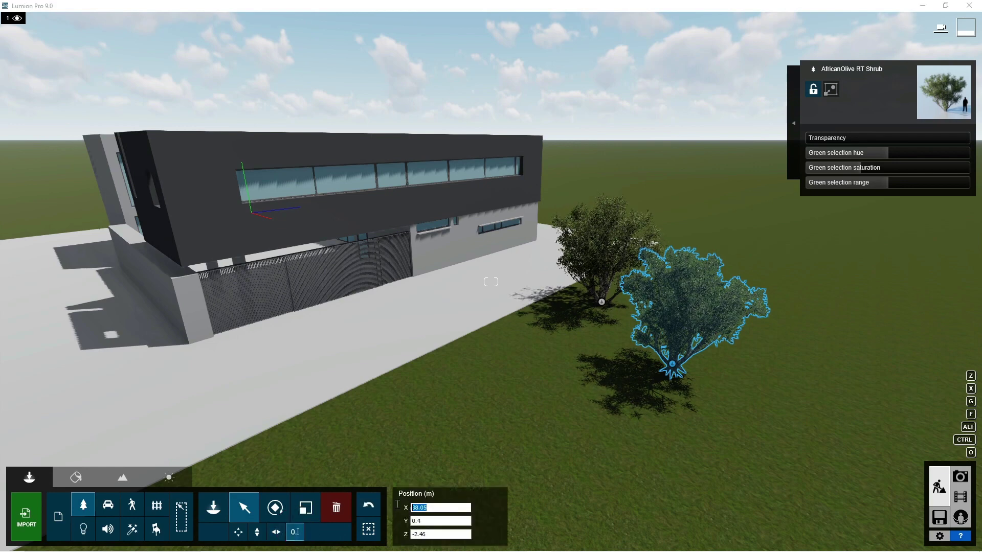
pyautogui.write('0')
pyautogui.press('Return')
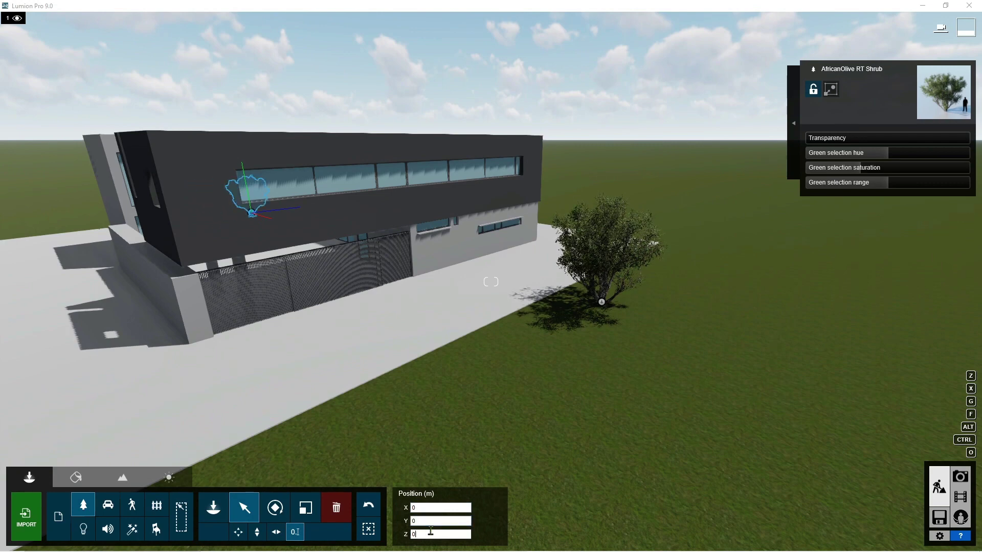
pyautogui.press('Return')
pyautogui.moveTo(413, 376); pyautogui.dragTo(330, 216, button='right')
# Fly the camera around the house to inspect the olive shrub, then select it
pyautogui.press('w')
pyautogui.press('s')
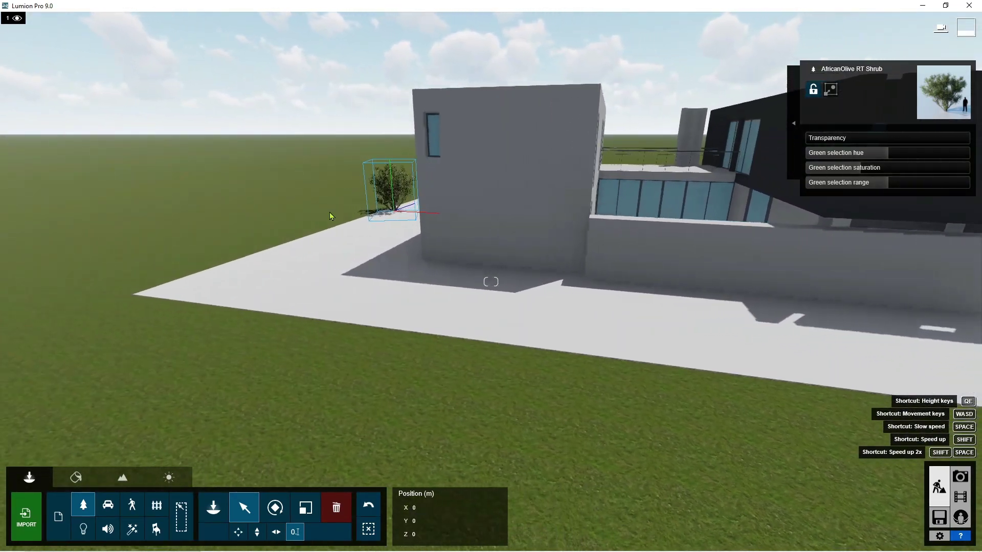
pyautogui.press('a')
pyautogui.press('s')
pyautogui.press('d')
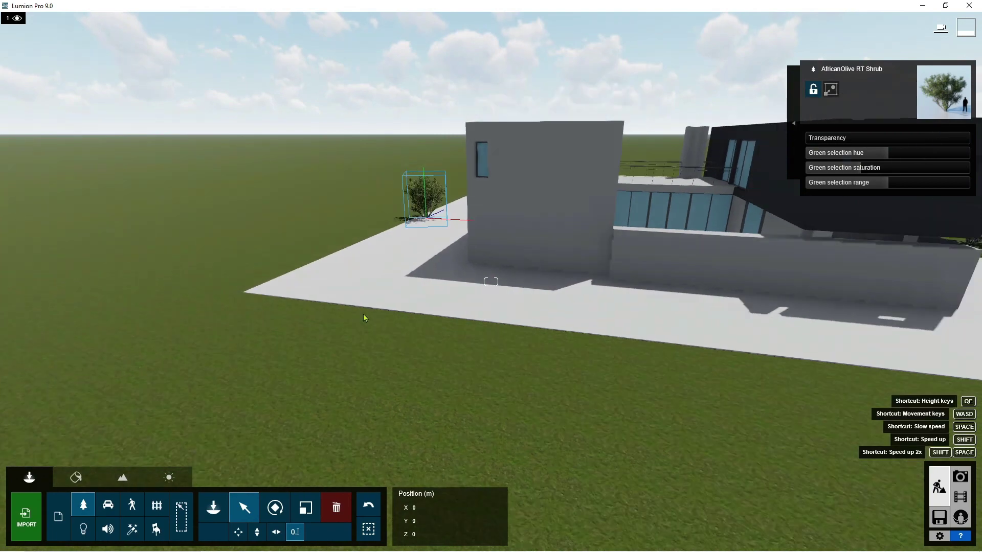
pyautogui.press('d')
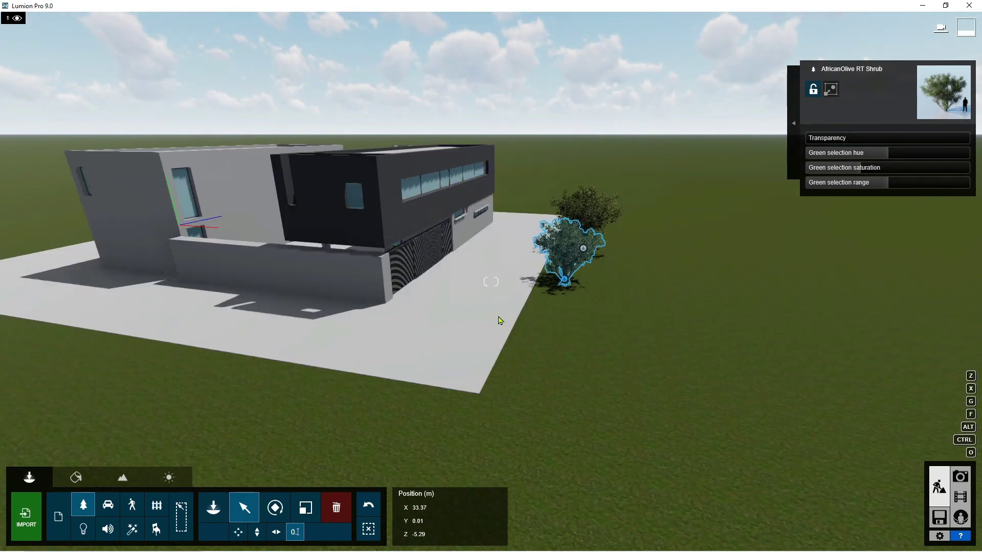
pyautogui.press('w')
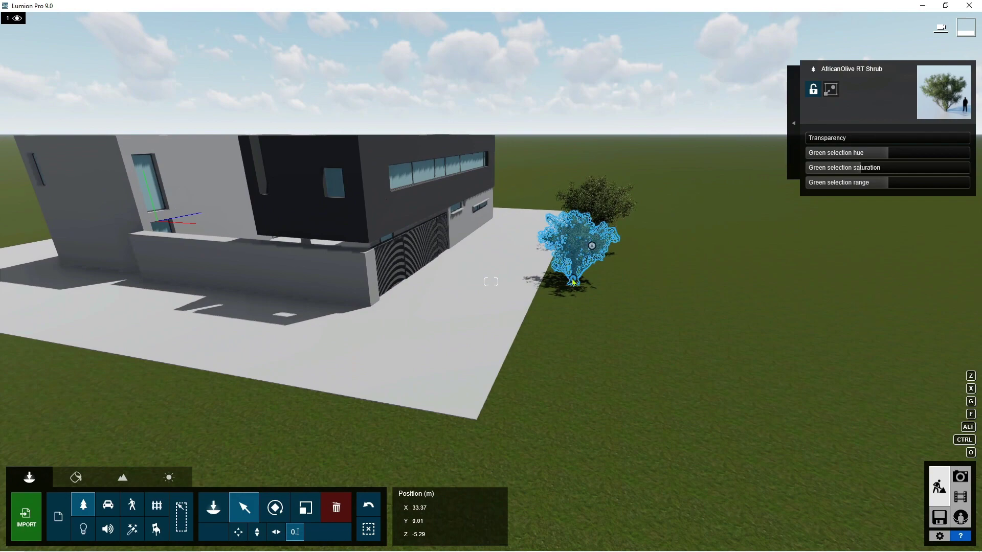
pyautogui.press('d')
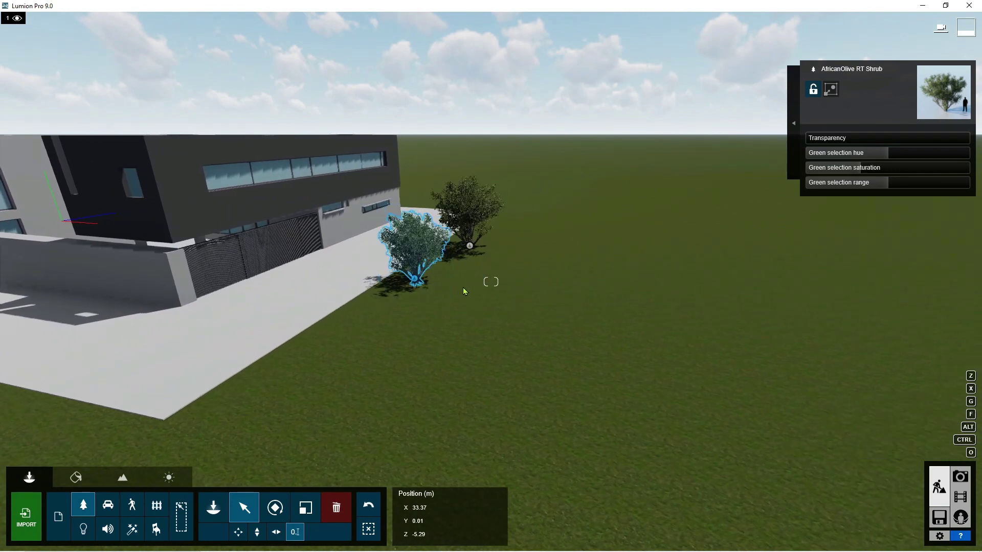
pyautogui.press('d')
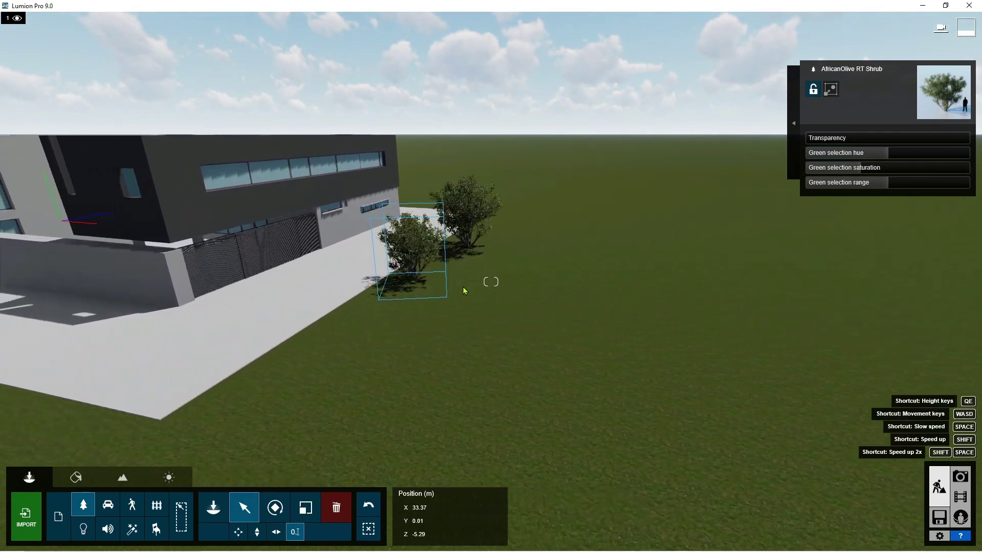
pyautogui.press('a')
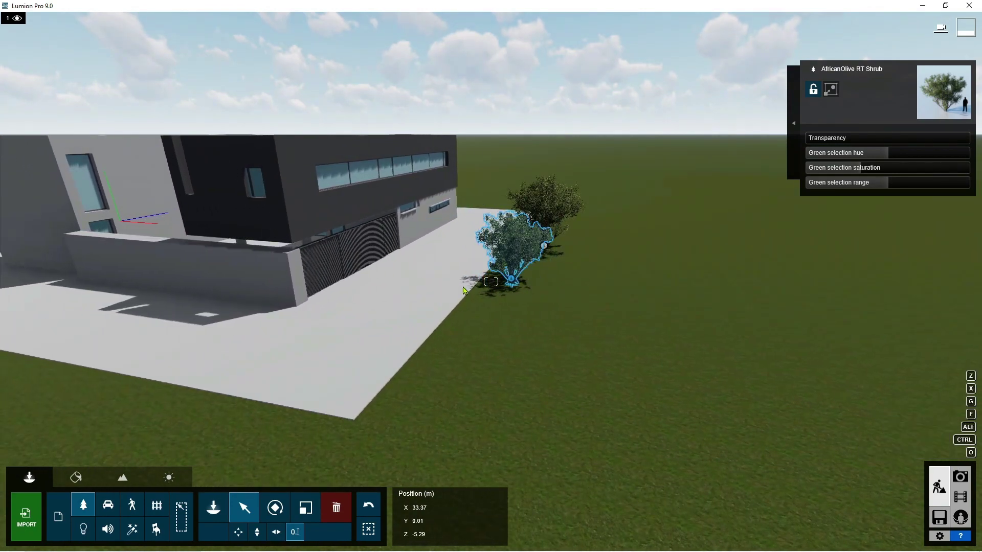
pyautogui.click(491, 282)
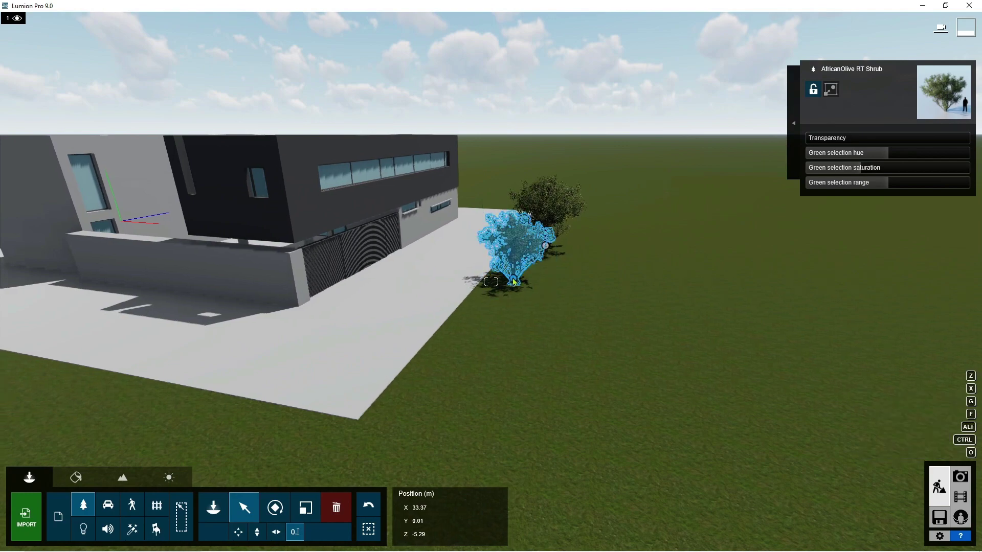
# Sweep the view quickly right and back left, moving forward toward the house
pyautogui.press('d')
pyautogui.press('d')
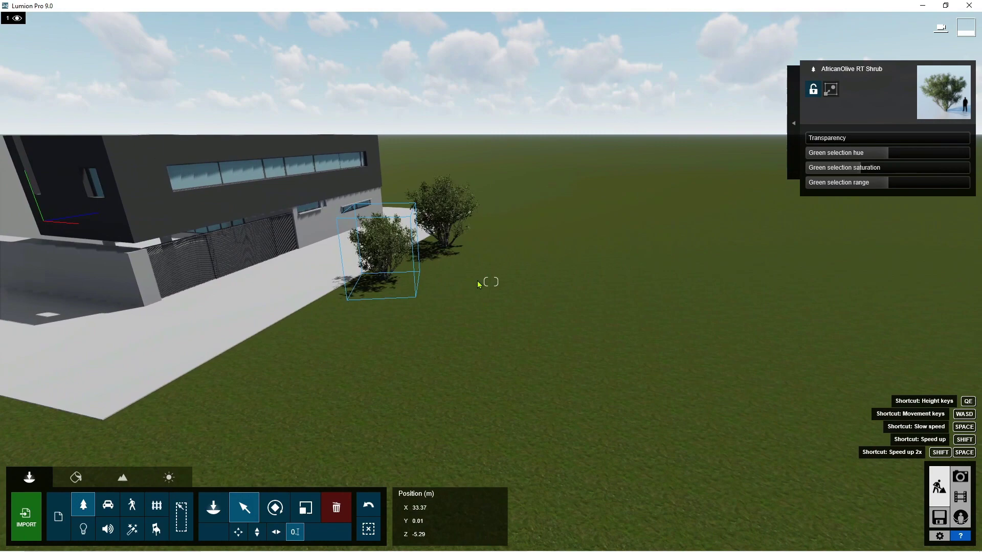
pyautogui.hotkey('shift', 'd')
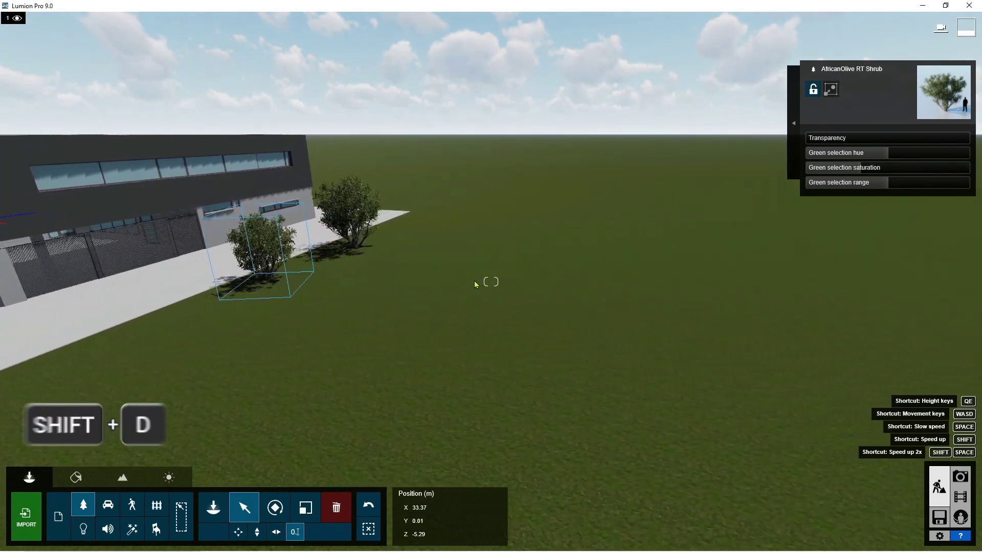
pyautogui.hotkey('shift', 'd')
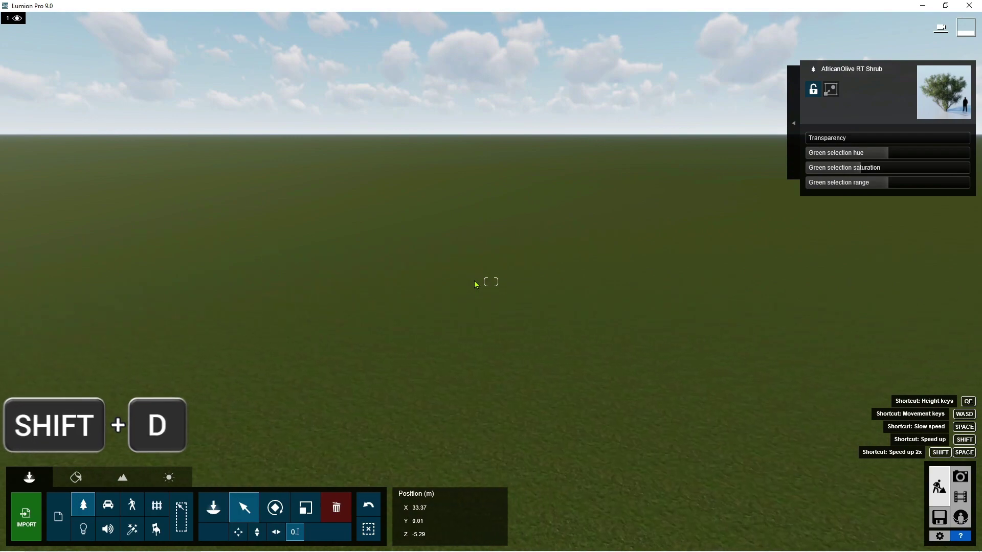
pyautogui.press('a')
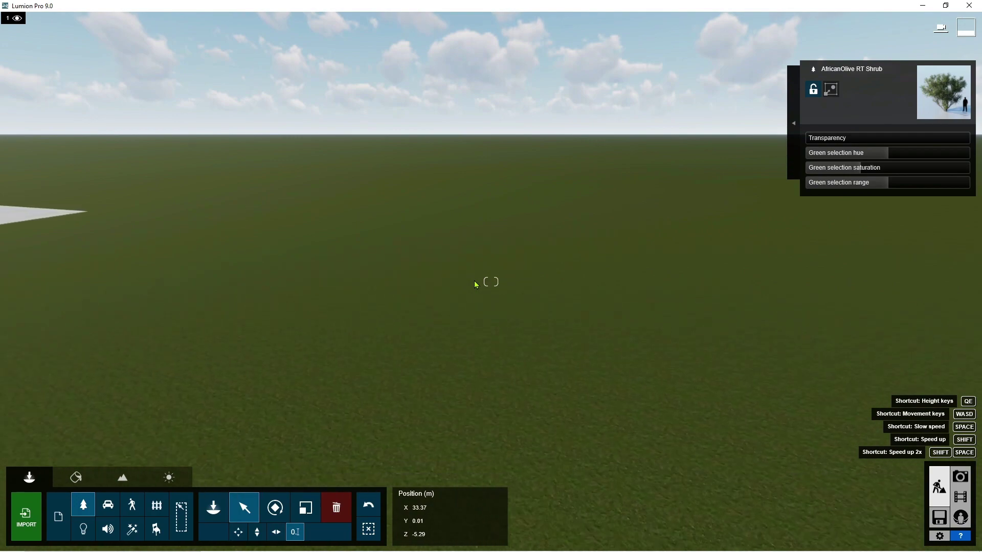
pyautogui.hotkey('shift', 'a')
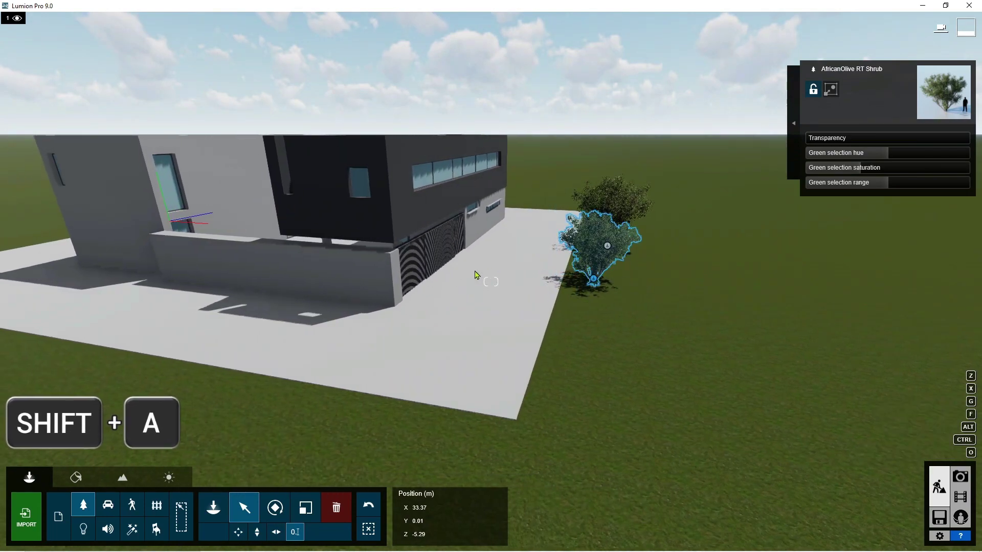
pyautogui.press('w')
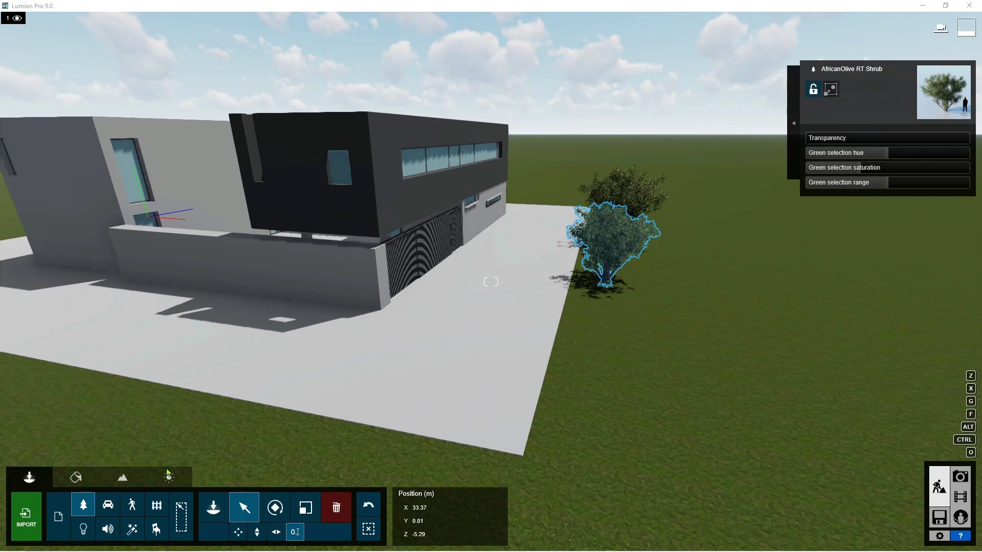
# Place a Man Arab 0001 Walk character on the lawn below the shrubs
pyautogui.click(132, 507)
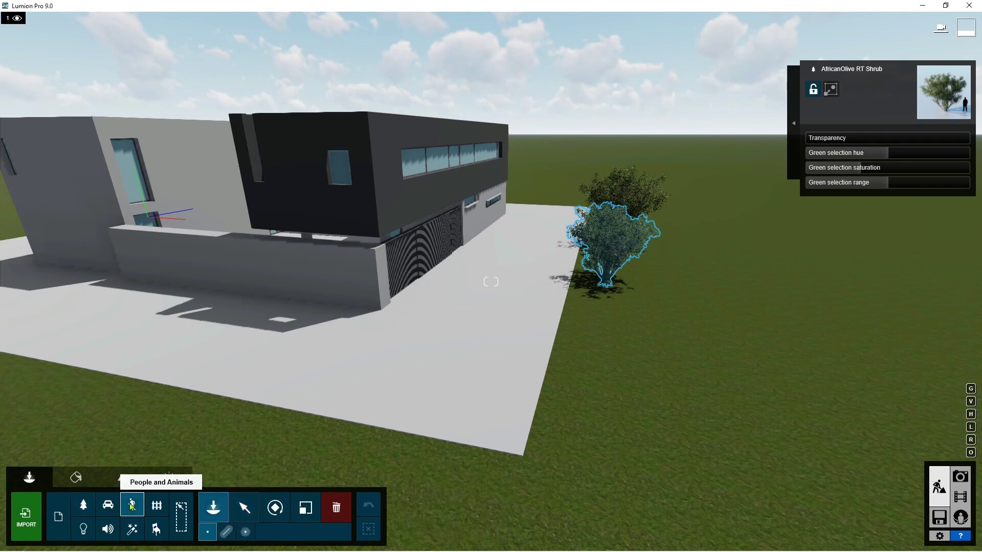
pyautogui.click(132, 506)
pyautogui.moveTo(63, 209)
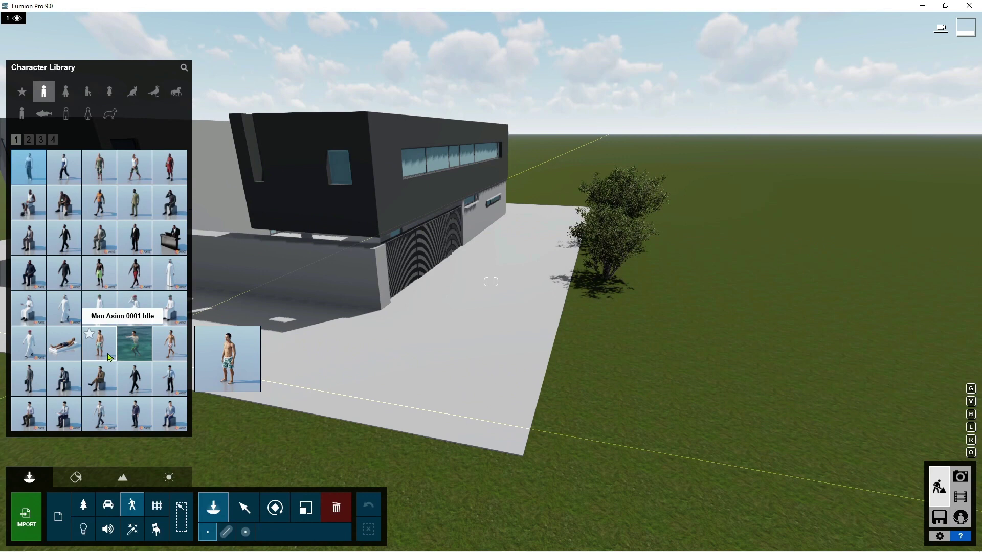
pyautogui.click(68, 319)
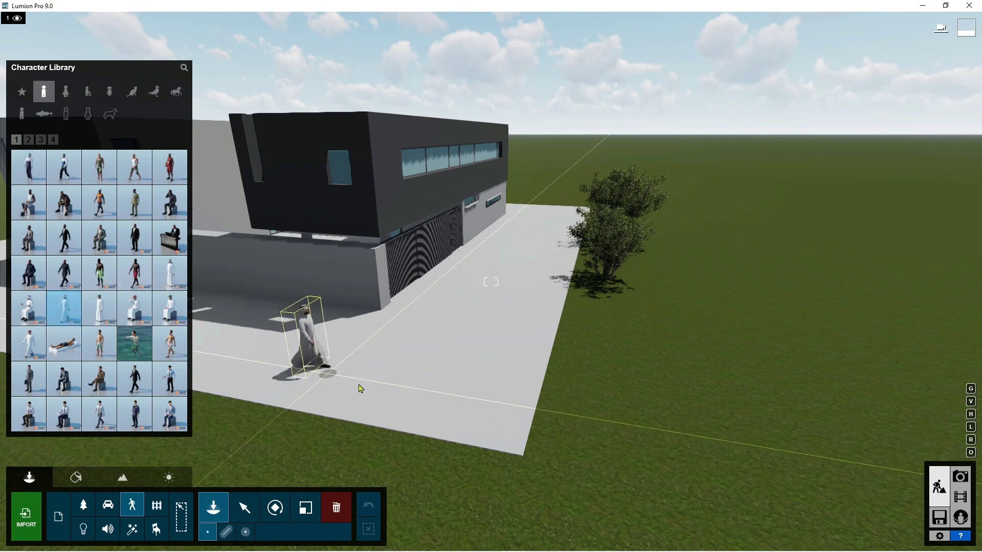
pyautogui.click(592, 358)
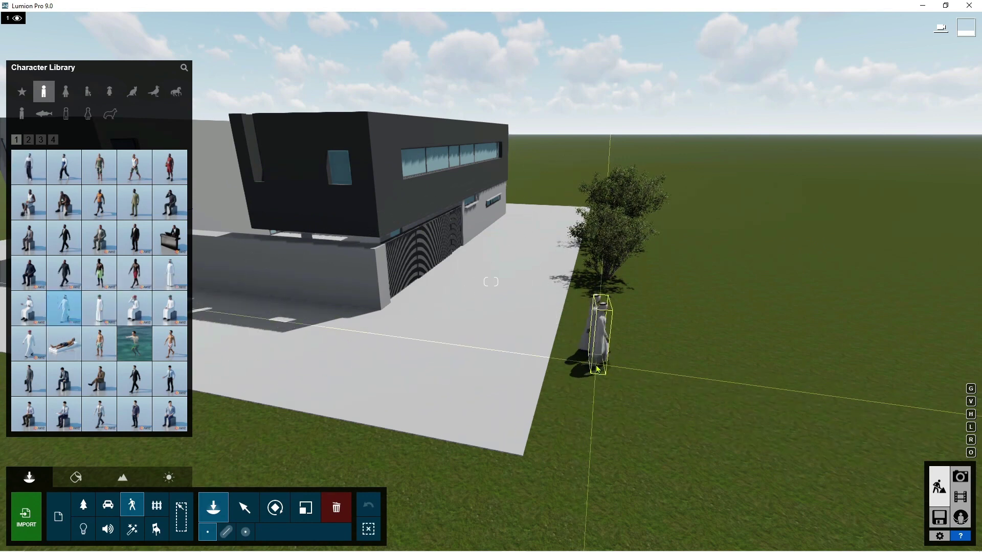
pyautogui.press('m')
pyautogui.moveTo(589, 354)
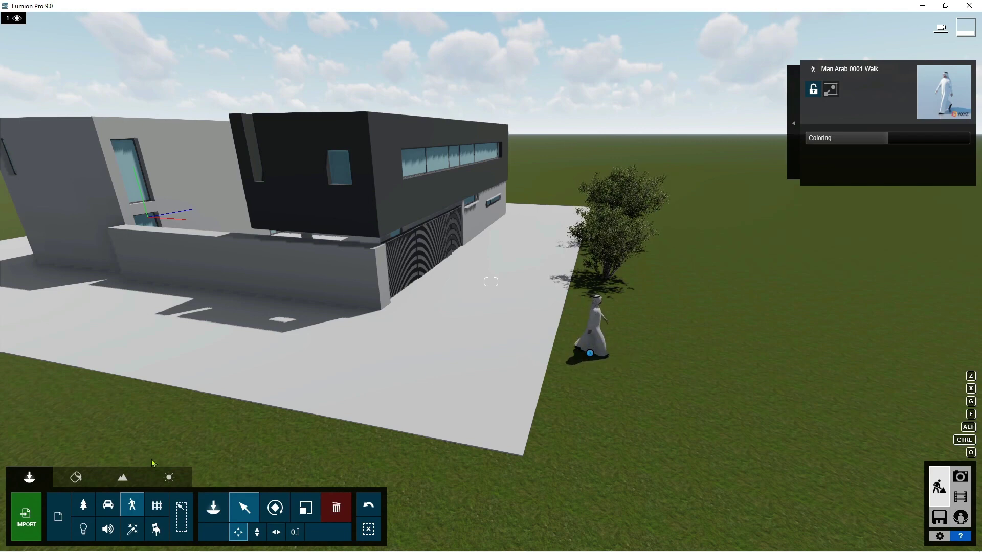
# Place SportsCar 001 on the lawn beside the walking man, then select the car and the man
pyautogui.click(108, 515)
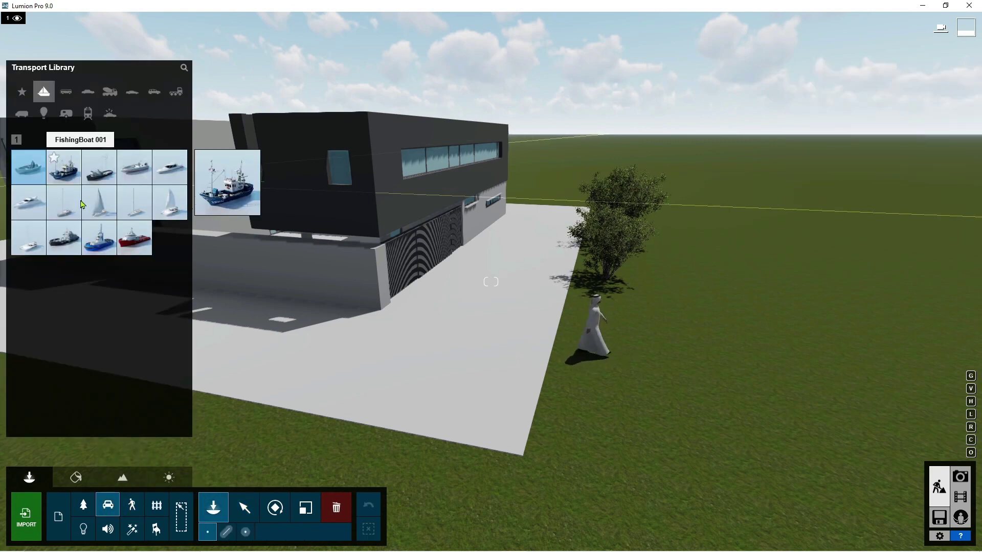
pyautogui.click(134, 93)
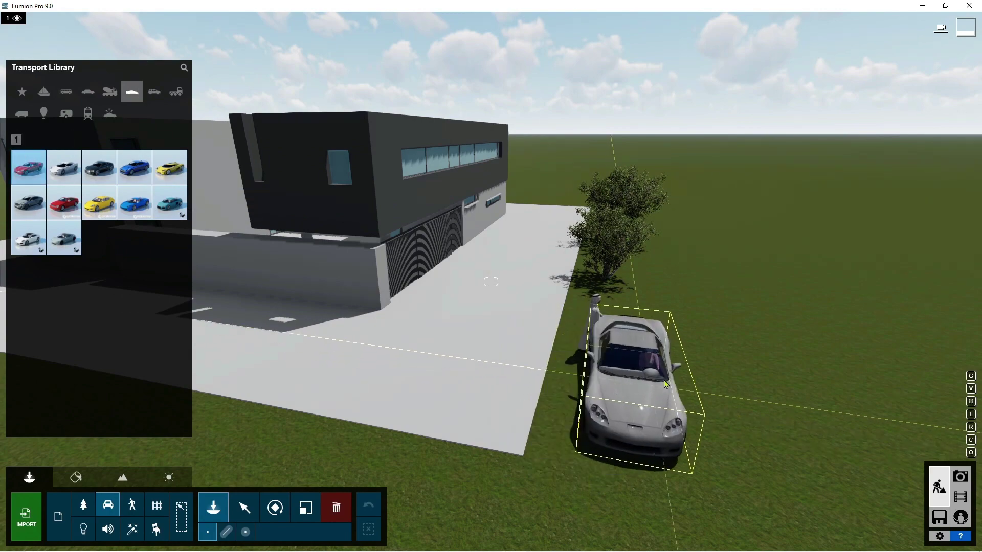
pyautogui.click(688, 310)
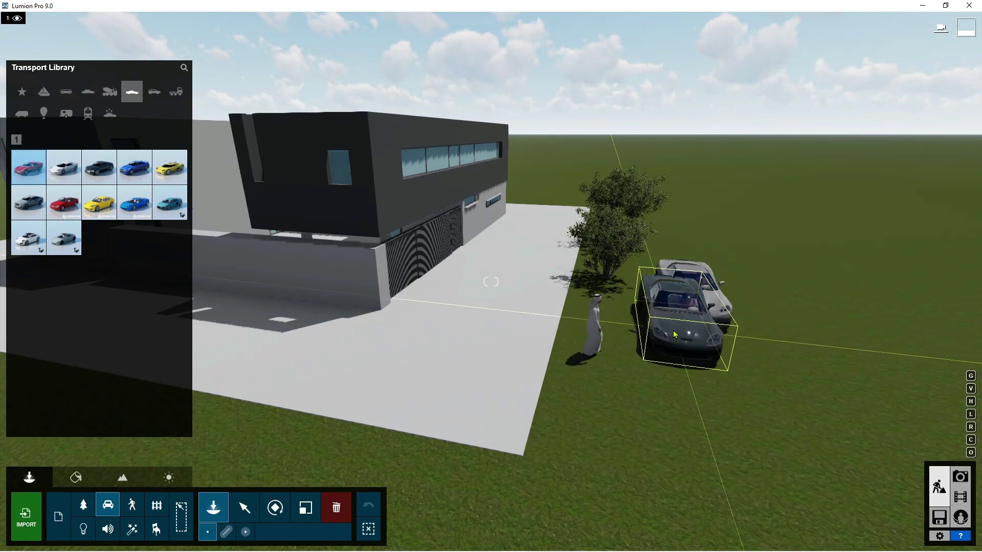
pyautogui.click(244, 511)
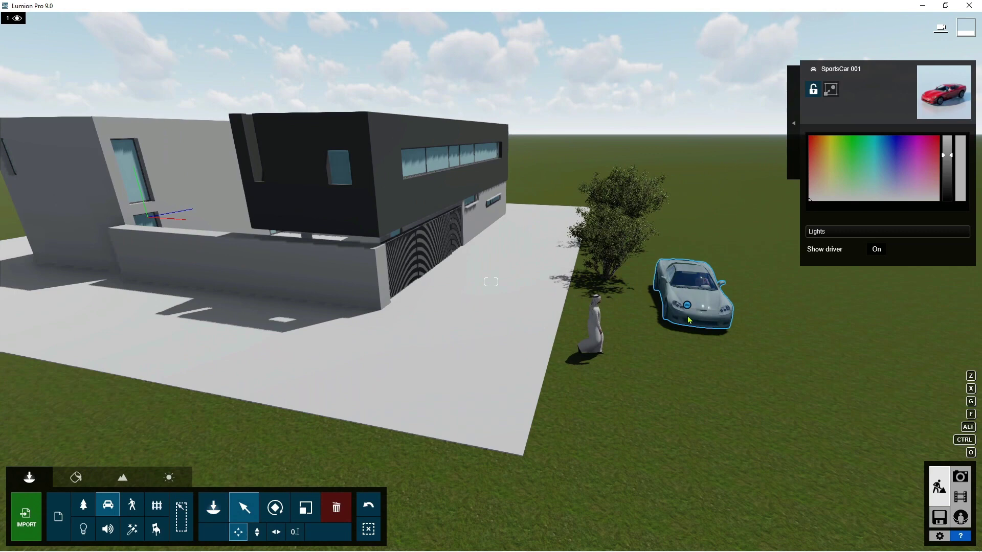
pyautogui.click(672, 400)
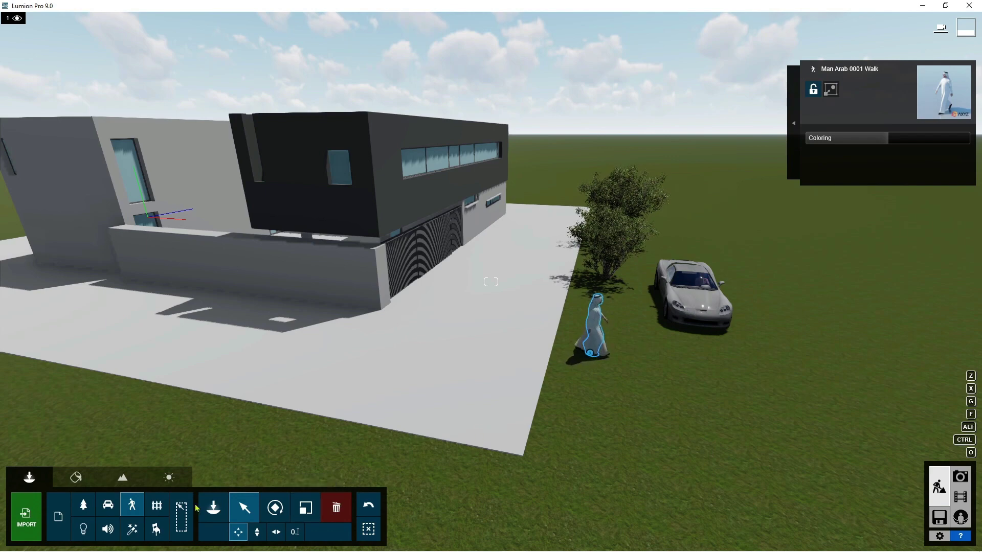
# Select the sports car and the olive shrub, then recall saved camera view 3
pyautogui.click(108, 505)
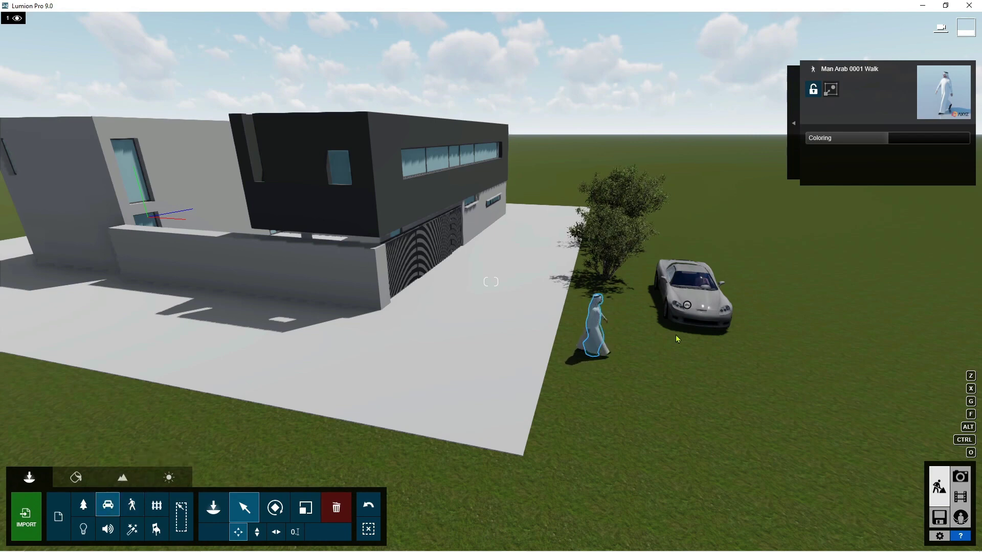
pyautogui.click(688, 307)
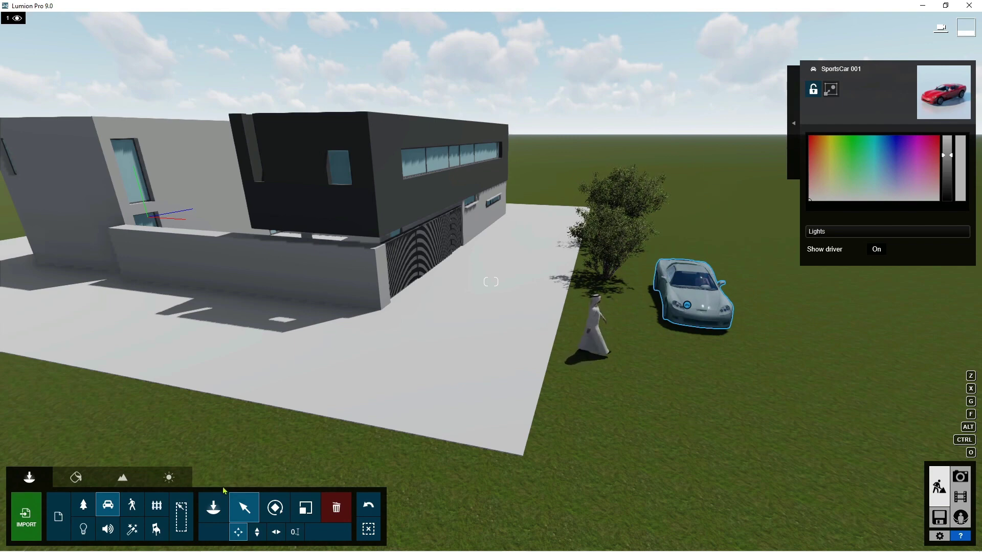
pyautogui.click(81, 513)
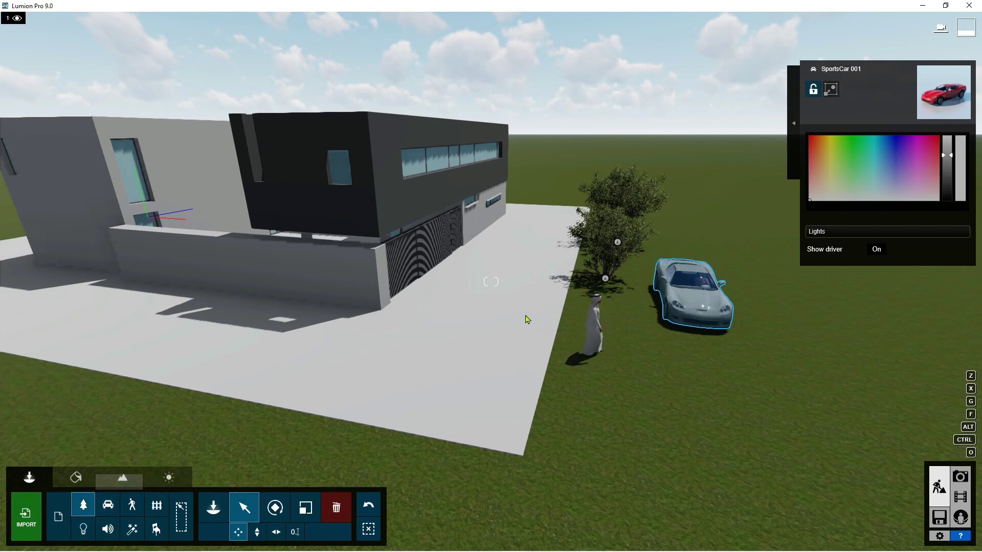
pyautogui.click(605, 279)
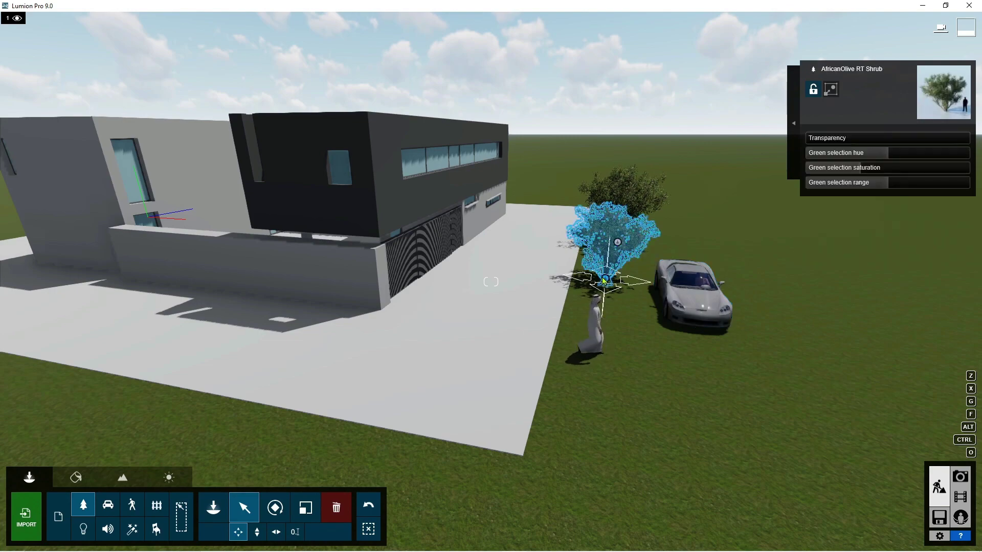
pyautogui.press('3')
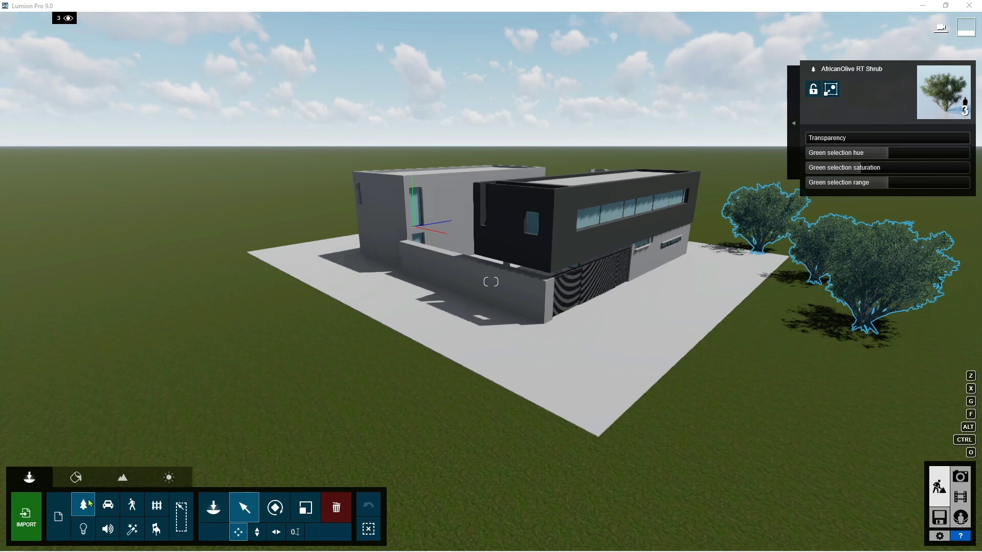
# Select the three African Olive shrubs right of the house and group them
pyautogui.click(760, 254)
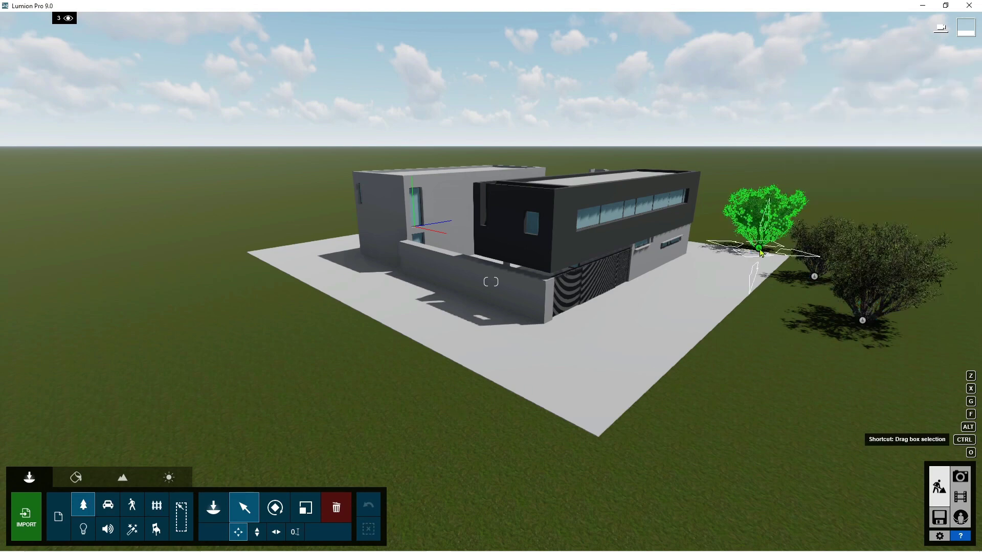
pyautogui.keyDown('ctrl'); pyautogui.click(814, 278); pyautogui.keyUp('ctrl')
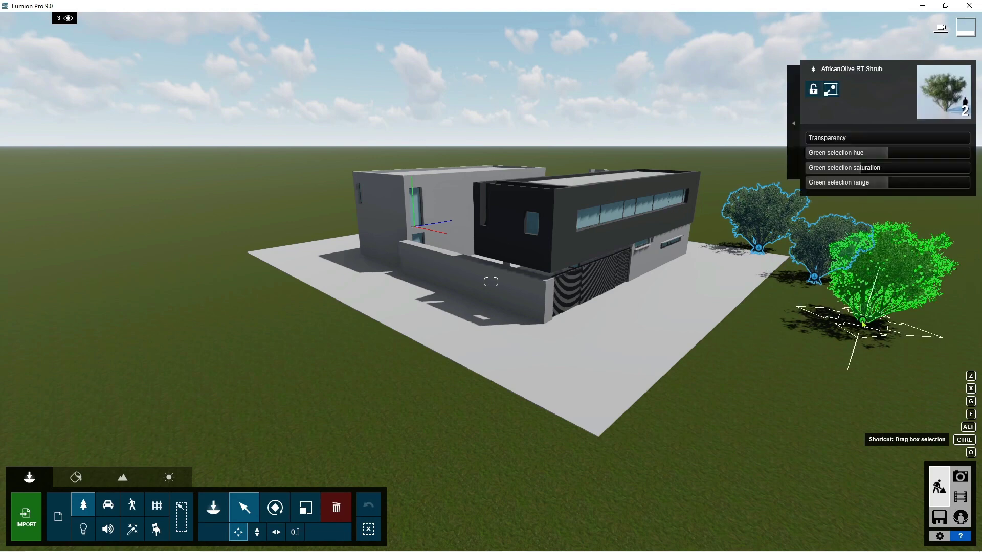
pyautogui.keyDown('ctrl'); pyautogui.click(863, 323); pyautogui.keyUp('ctrl')
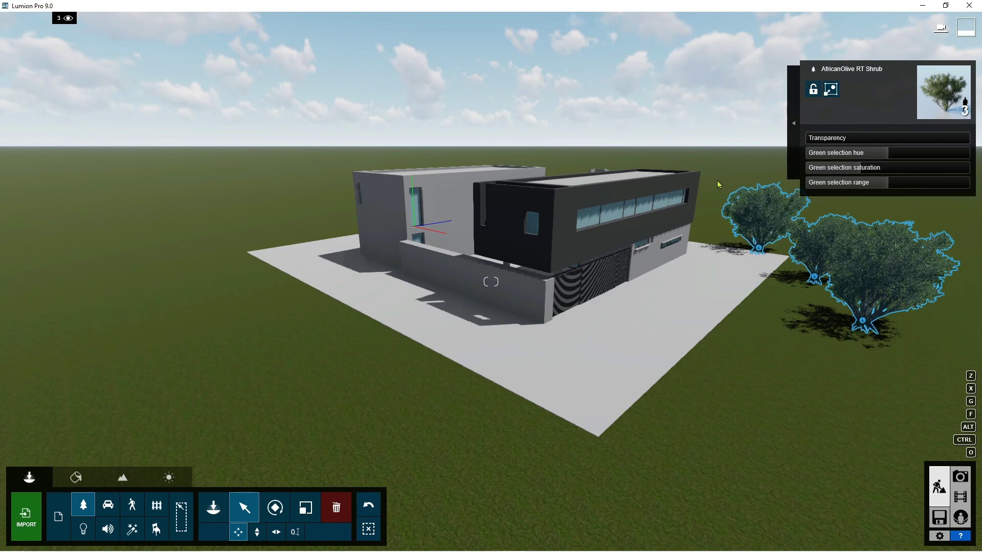
pyautogui.keyDown('ctrl'); pyautogui.moveTo(611, 202); pyautogui.dragTo(940, 369); pyautogui.keyUp('ctrl')
pyautogui.click(828, 94)
# Box-select the three grouped shrubs and delete them
pyautogui.keyDown('ctrl'); pyautogui.moveTo(685, 223); pyautogui.dragTo(897, 370); pyautogui.keyUp('ctrl')
pyautogui.keyDown('ctrl'); pyautogui.moveTo(710, 221); pyautogui.dragTo(919, 364); pyautogui.keyUp('ctrl')
pyautogui.click(344, 508)
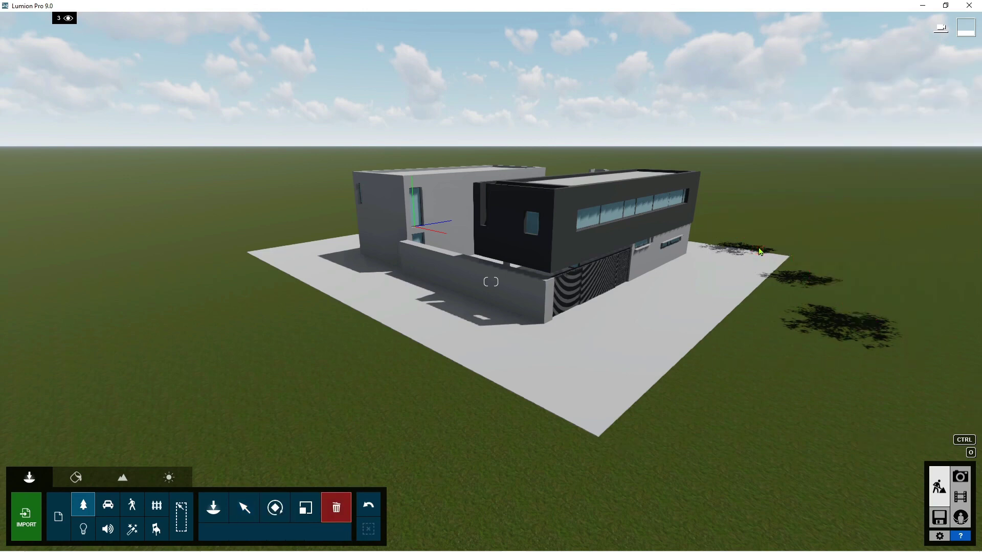
pyautogui.scroll(-3, 794, 405)
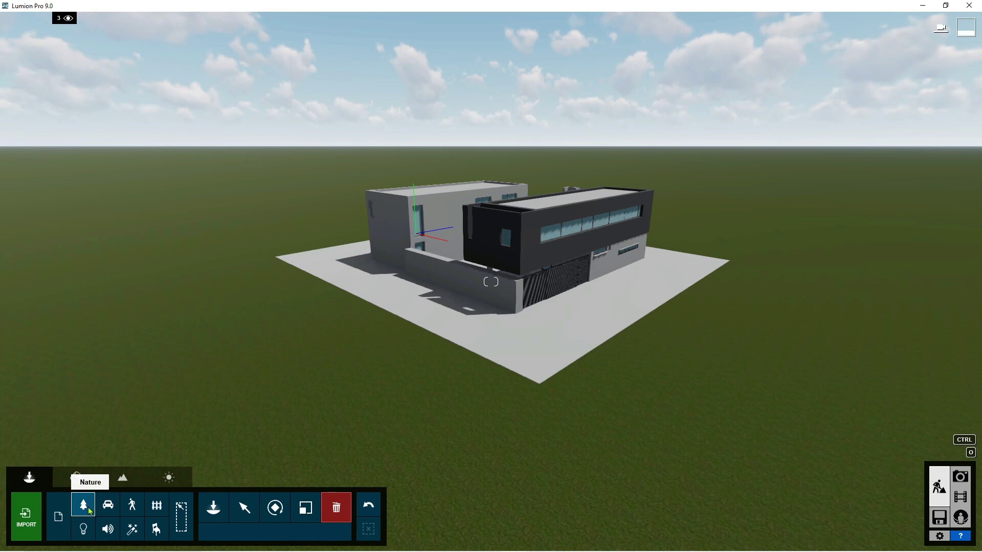
# Start a Mass Placement tree line on the lawn, adding four points curving around the house's front
pyautogui.click(214, 506)
pyautogui.click(226, 532)
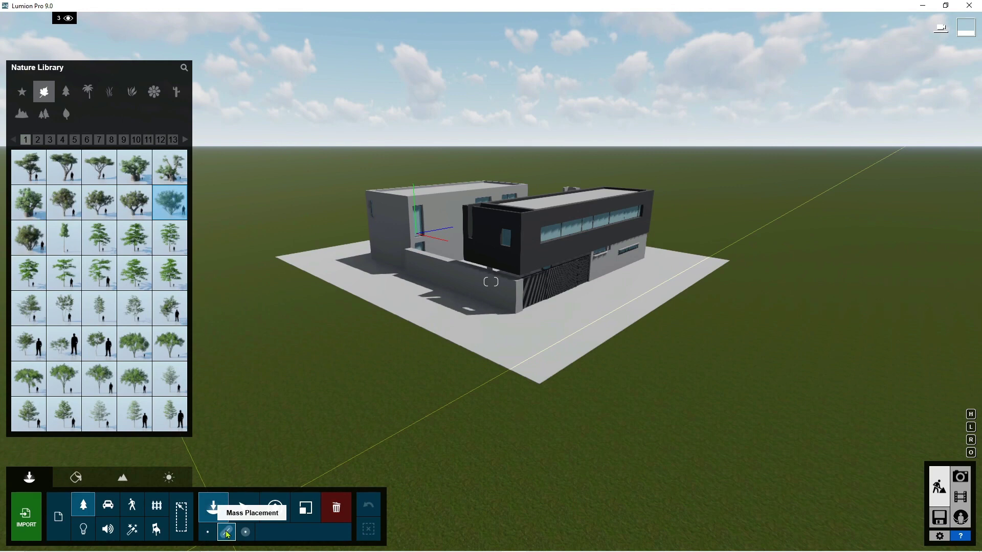
pyautogui.click(757, 270)
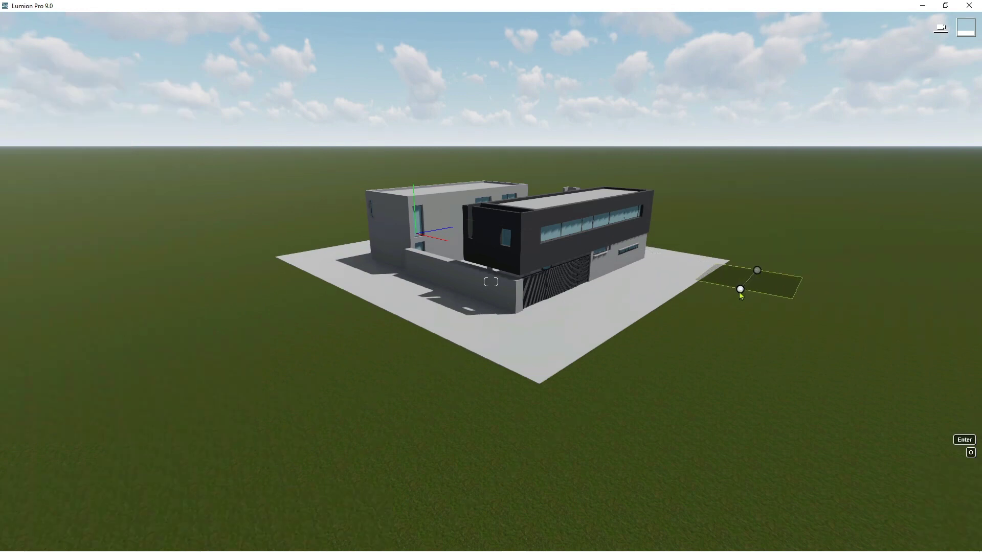
pyautogui.press('ctrl')
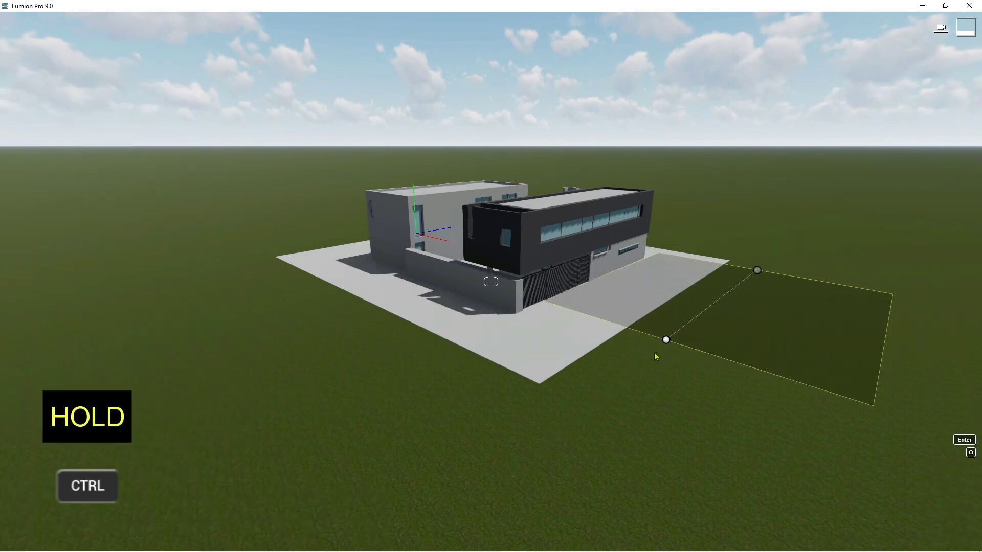
pyautogui.keyDown('ctrl'); pyautogui.click(564, 415); pyautogui.keyUp('ctrl')
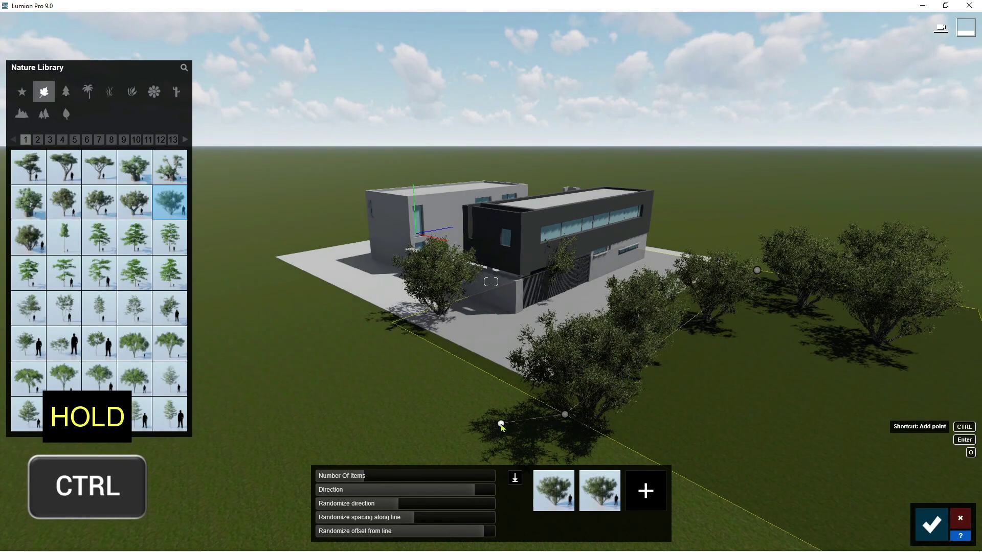
pyautogui.keyDown('ctrl'); pyautogui.click(501, 425); pyautogui.keyUp('ctrl')
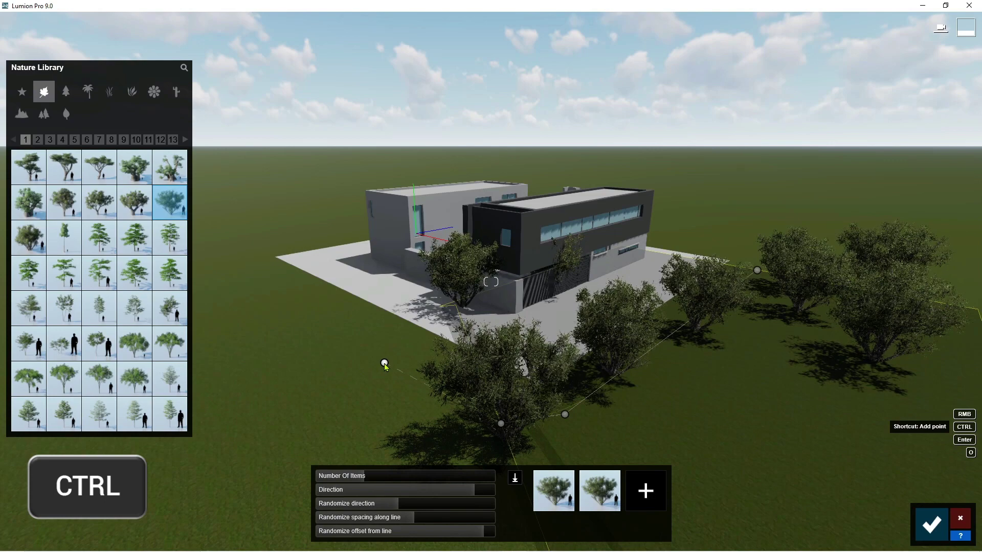
pyautogui.keyDown('ctrl'); pyautogui.click(384, 362); pyautogui.keyUp('ctrl')
pyautogui.keyDown('ctrl'); pyautogui.click(255, 287); pyautogui.keyUp('ctrl')
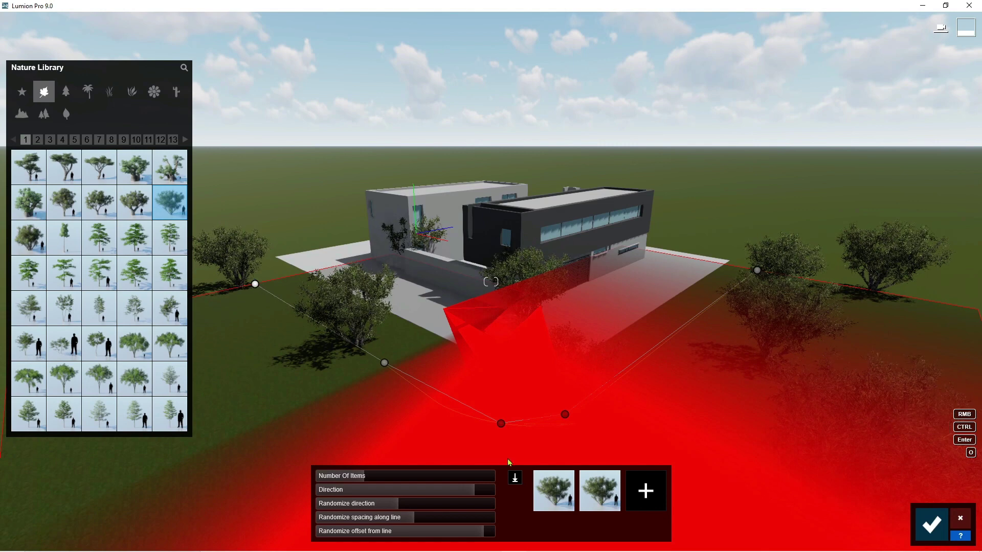
# Keep one olive type and set the row to 7 trees with narrower offset and rotated direction
pyautogui.click(612, 478)
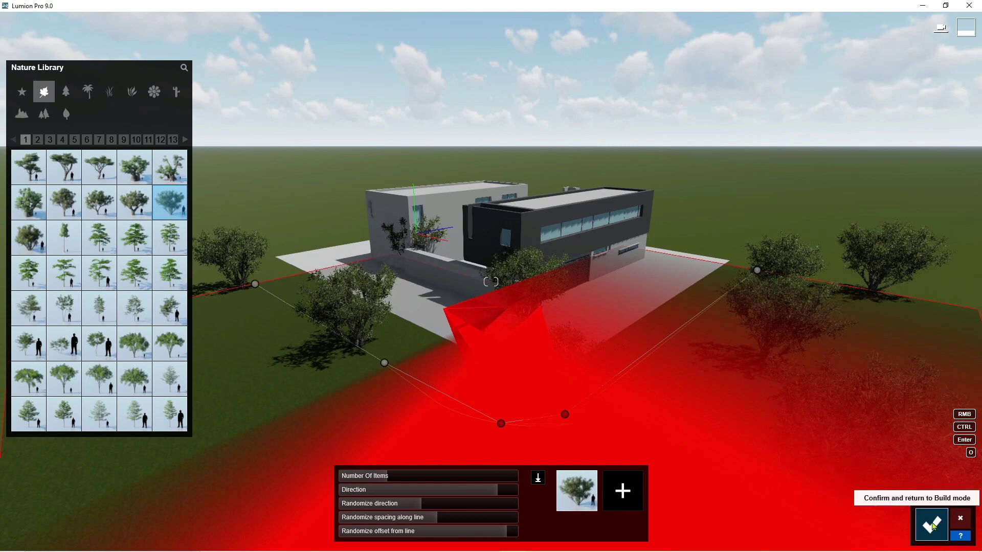
pyautogui.moveTo(404, 480)
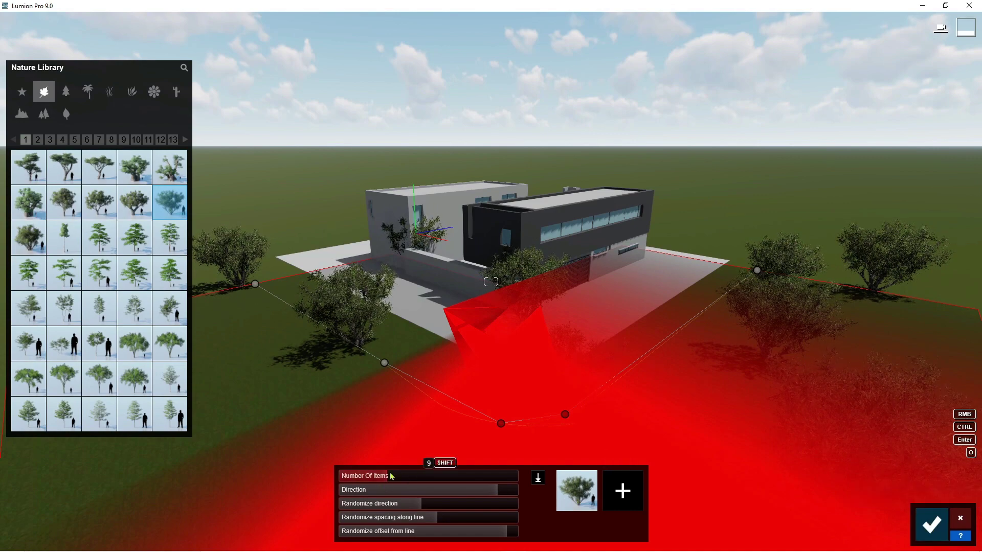
pyautogui.moveTo(392, 476); pyautogui.dragTo(373, 503)
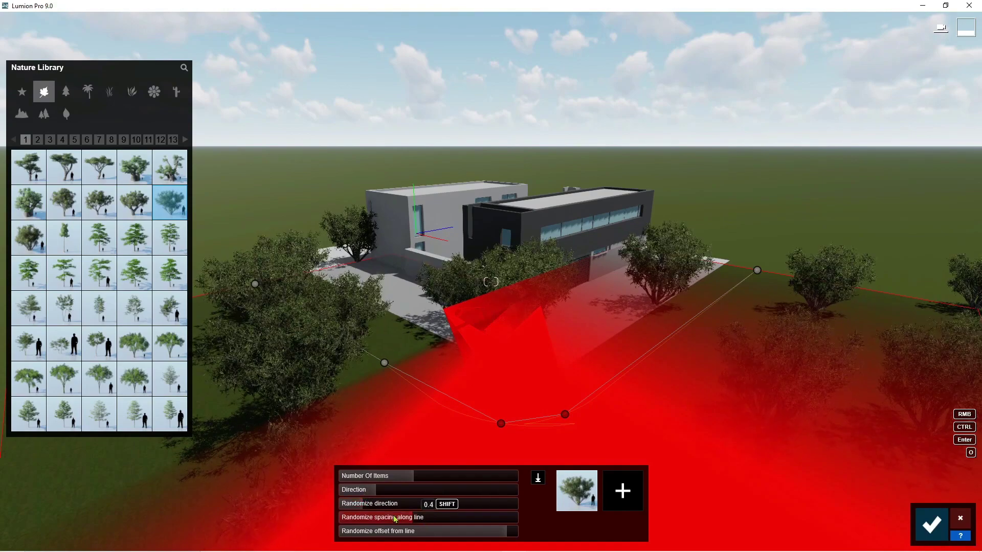
pyautogui.moveTo(449, 531); pyautogui.dragTo(410, 530)
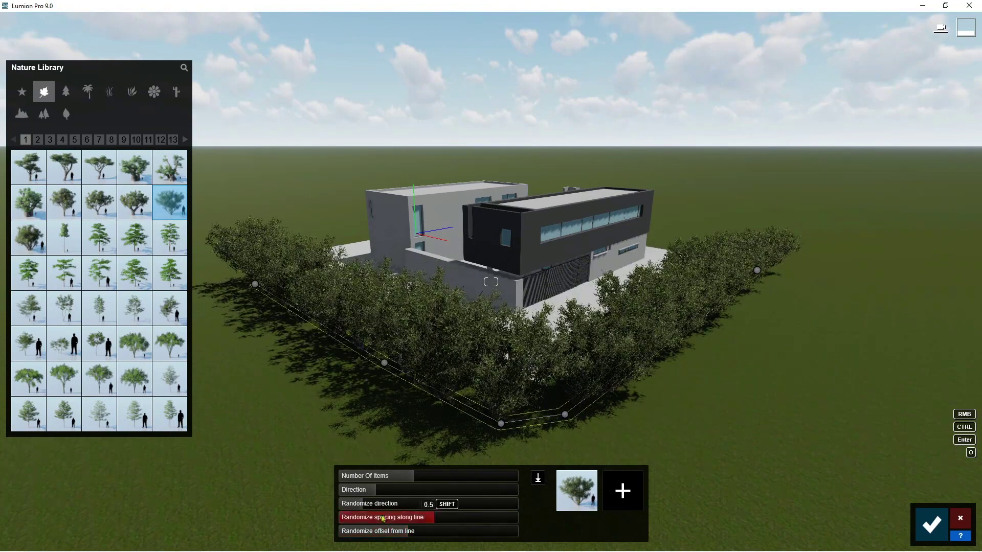
pyautogui.moveTo(397, 476); pyautogui.dragTo(386, 476)
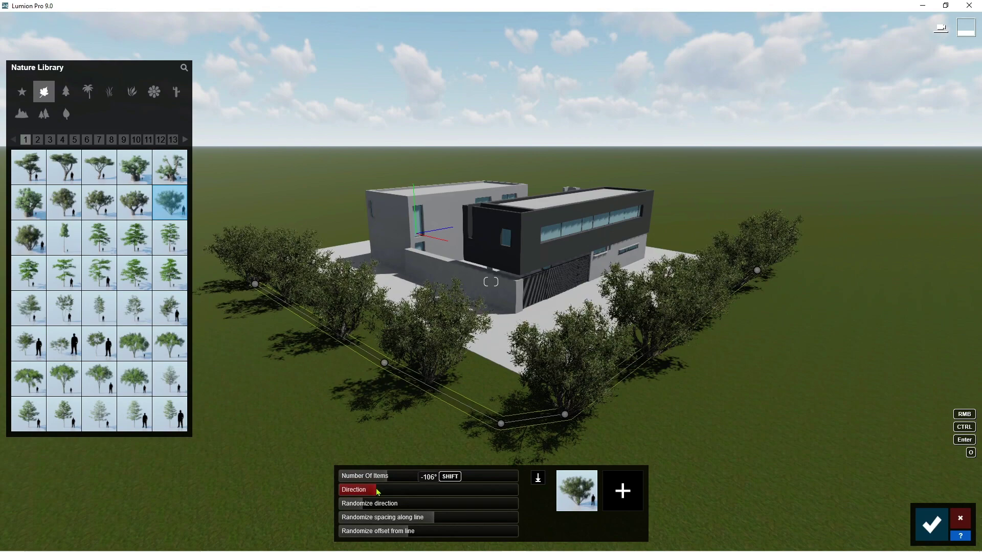
pyautogui.moveTo(384, 492); pyautogui.dragTo(404, 492)
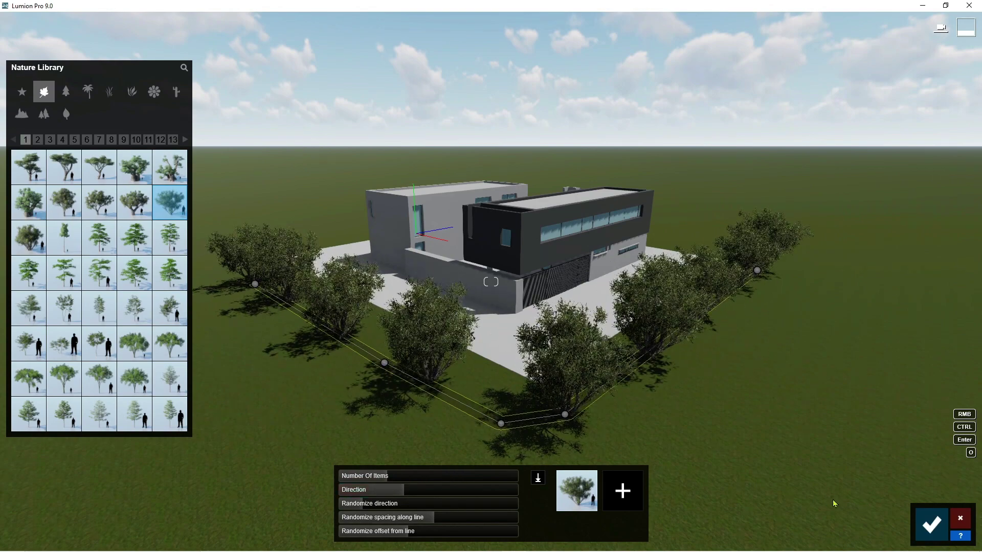
# Confirm the tree row, then clear it away and return to Select mode
pyautogui.click(931, 525)
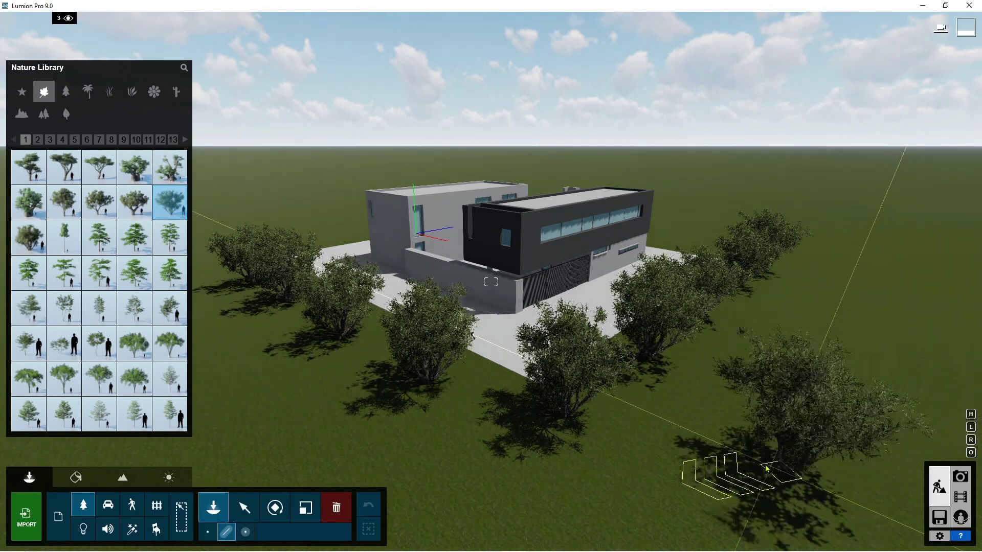
pyautogui.moveTo(907, 519); pyautogui.dragTo(401, 541)
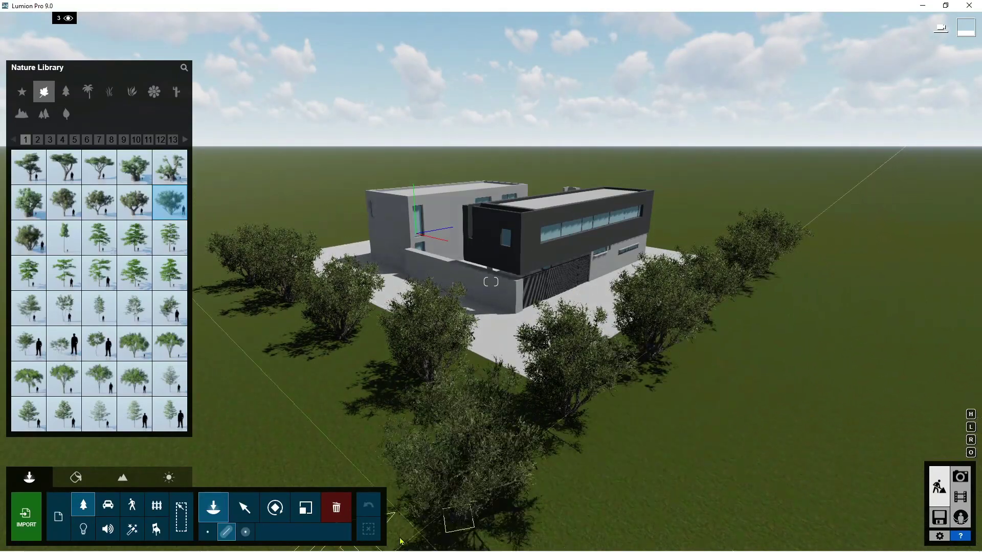
pyautogui.click(244, 507)
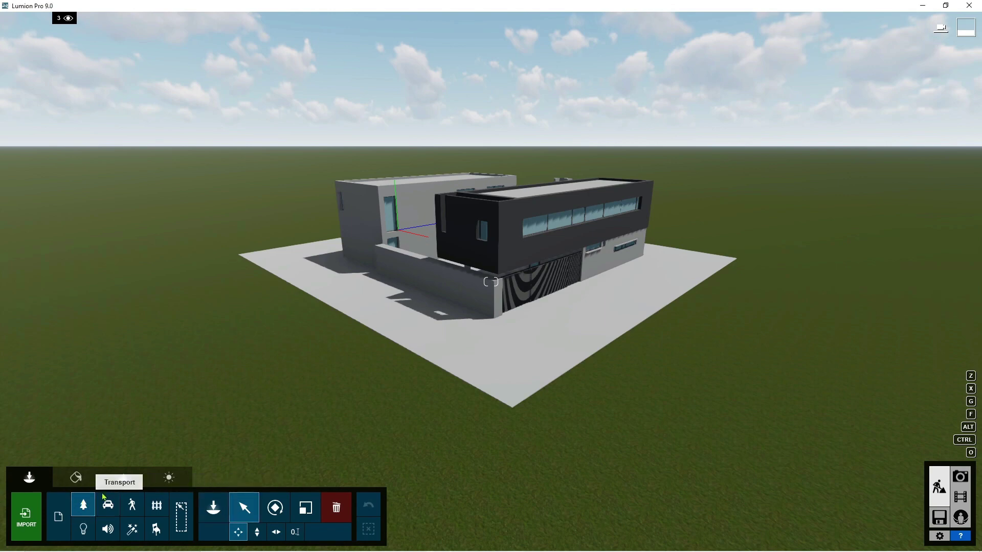
# Place five olive shrub clusters on the lawn right and left of the house
pyautogui.click(213, 507)
pyautogui.click(226, 532)
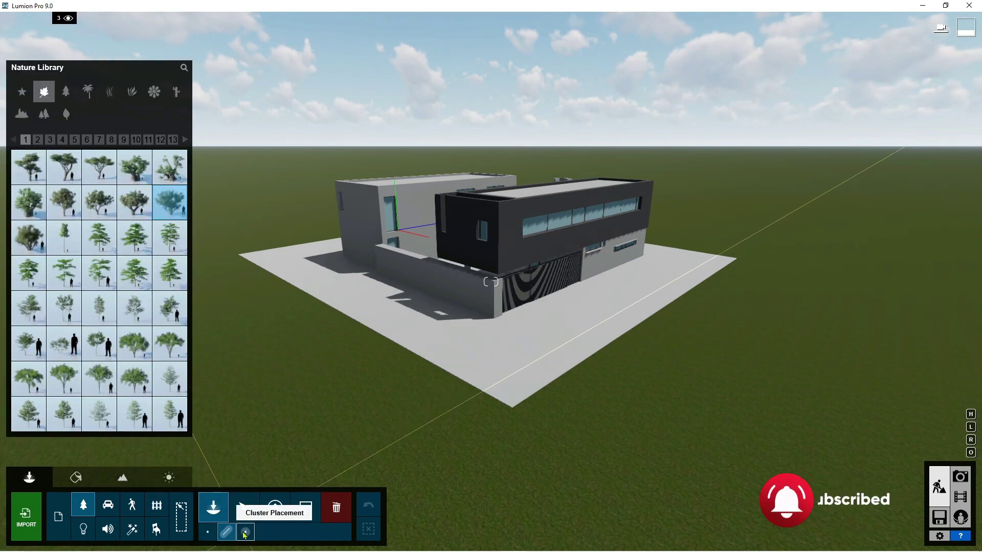
pyautogui.click(244, 532)
pyautogui.click(170, 210)
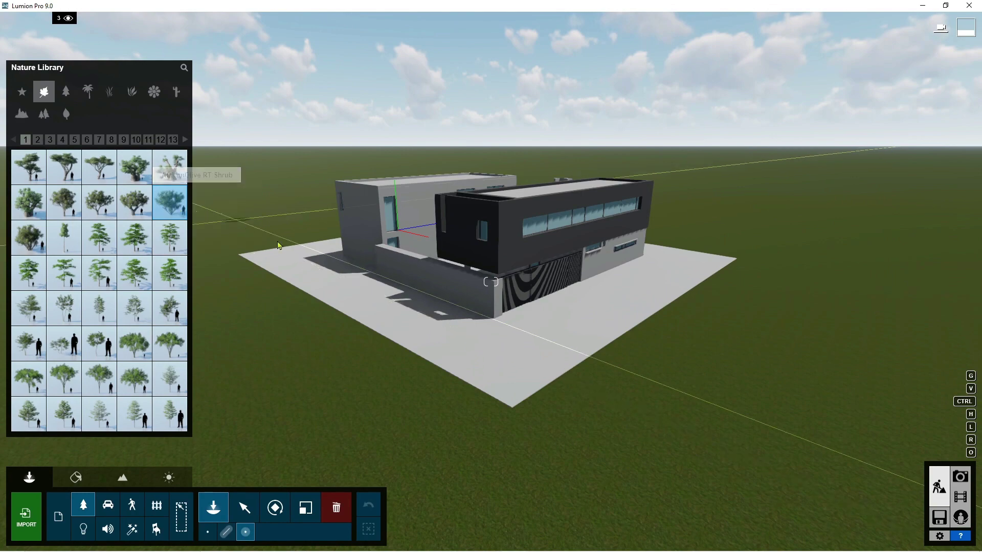
pyautogui.click(805, 287)
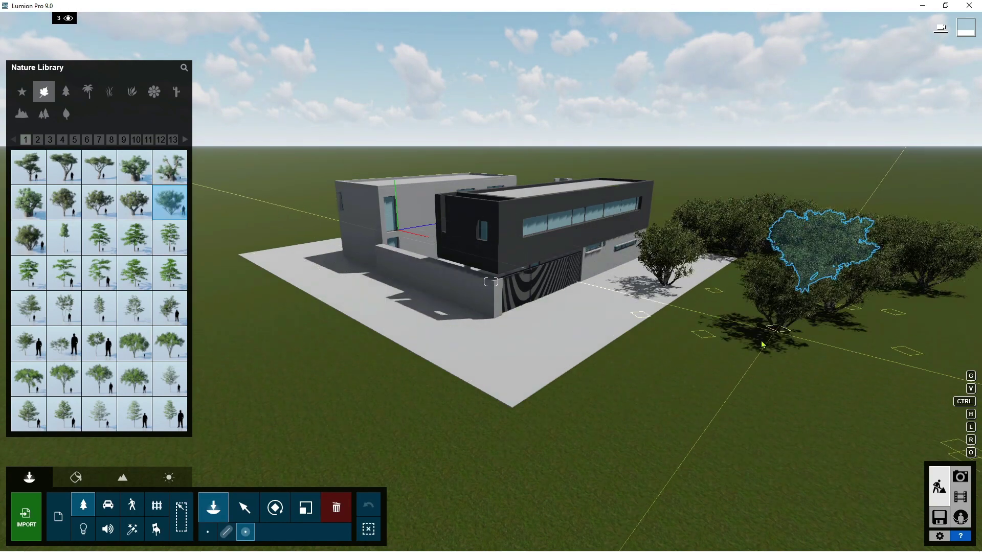
pyautogui.click(766, 380)
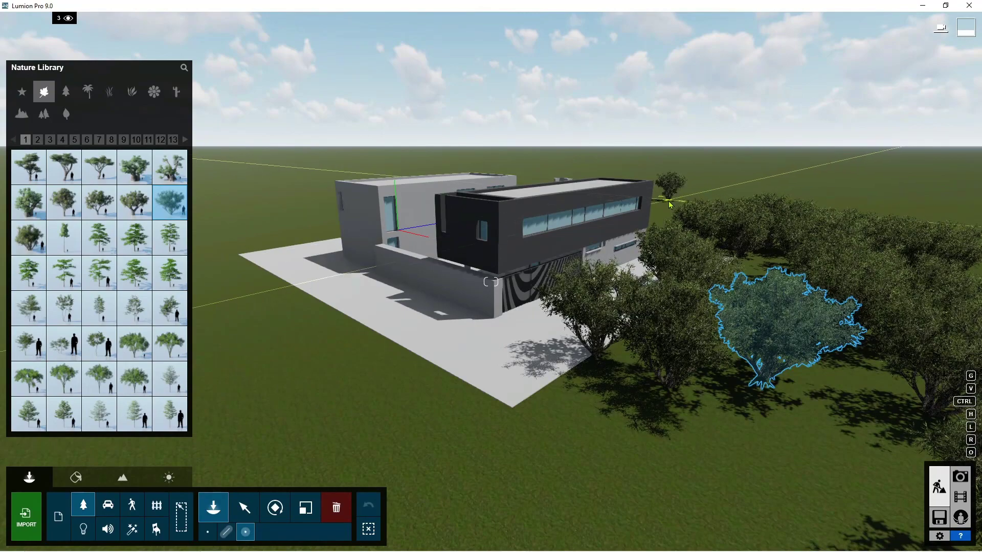
pyautogui.click(675, 198)
pyautogui.click(282, 232)
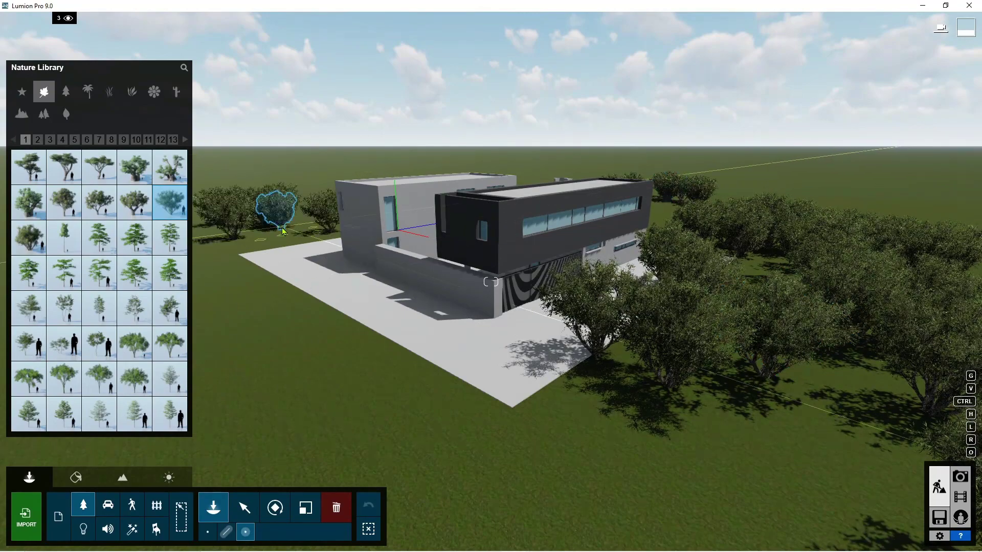
pyautogui.click(251, 318)
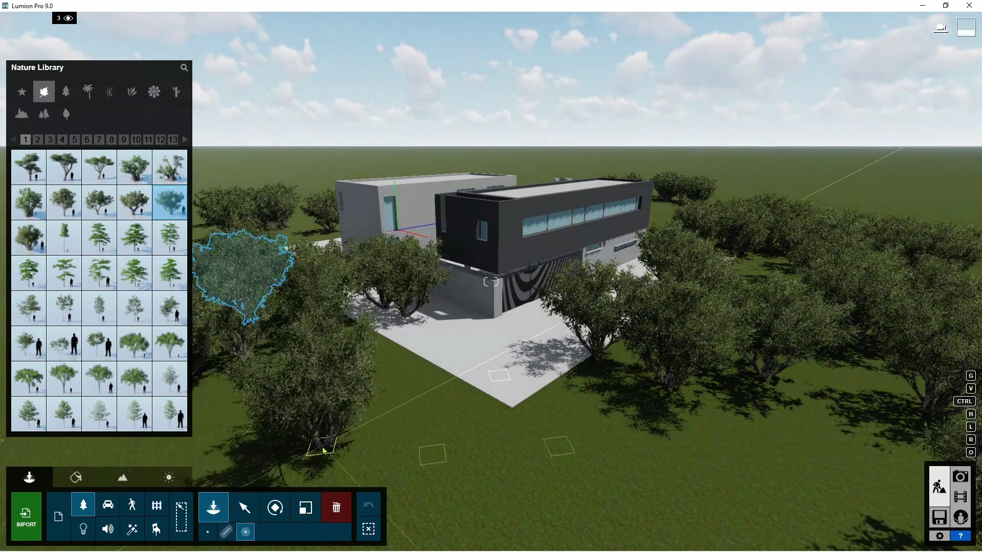
# Switch to Select and pick a placed tree beside the house
pyautogui.scroll(-5, 443, 335)
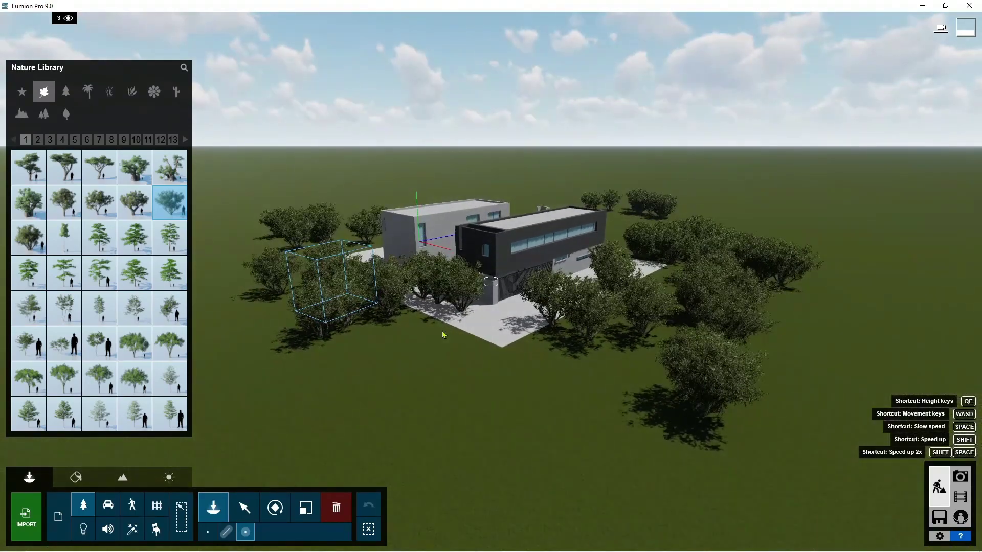
pyautogui.click(245, 508)
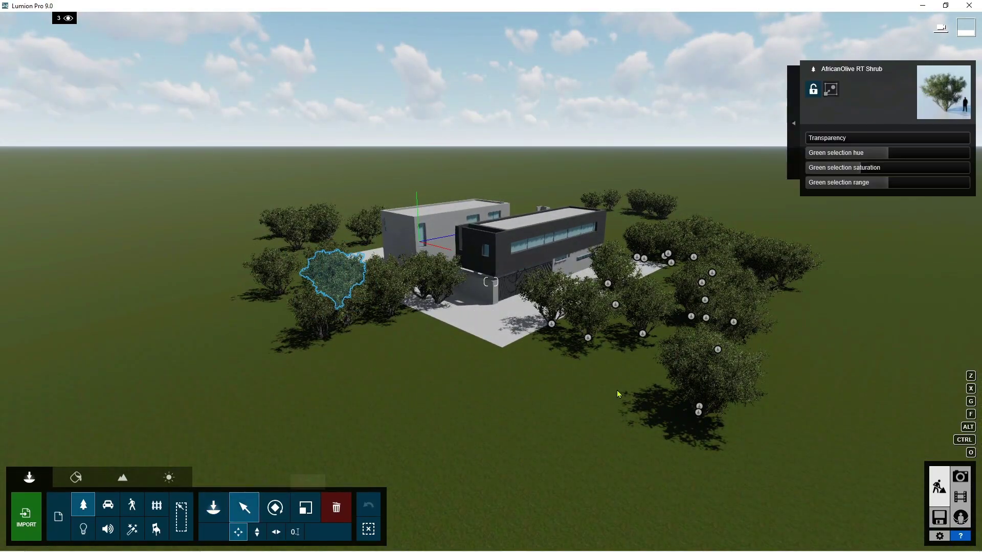
pyautogui.click(427, 324)
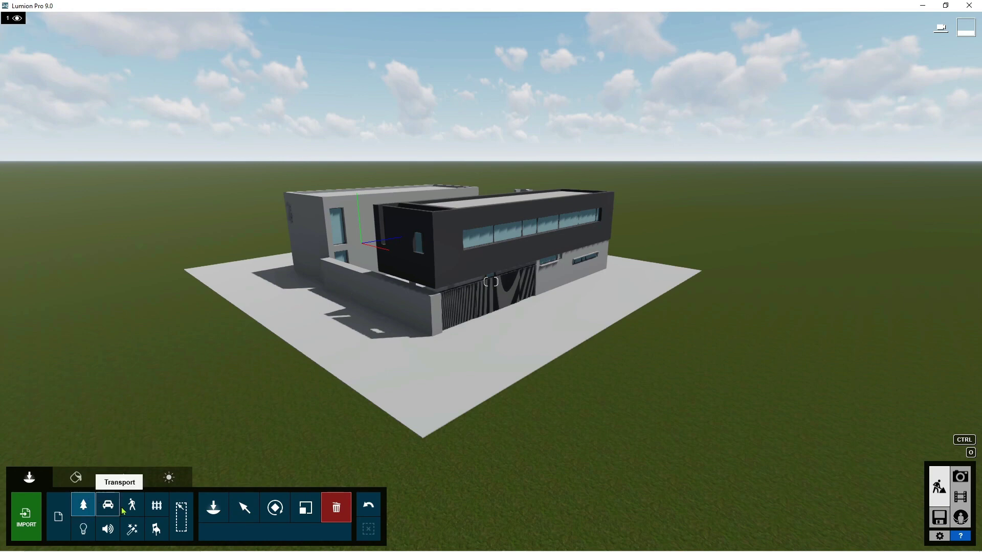
# With Imports and Select active, rename Layer 1 in the layer bar to BLDG
pyautogui.click(51, 524)
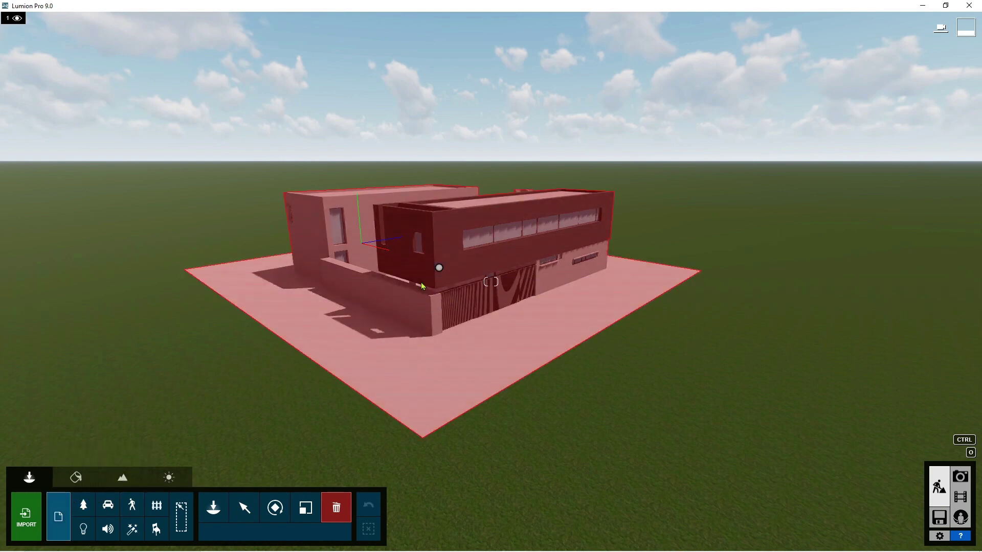
pyautogui.click(244, 508)
pyautogui.moveTo(11, 19)
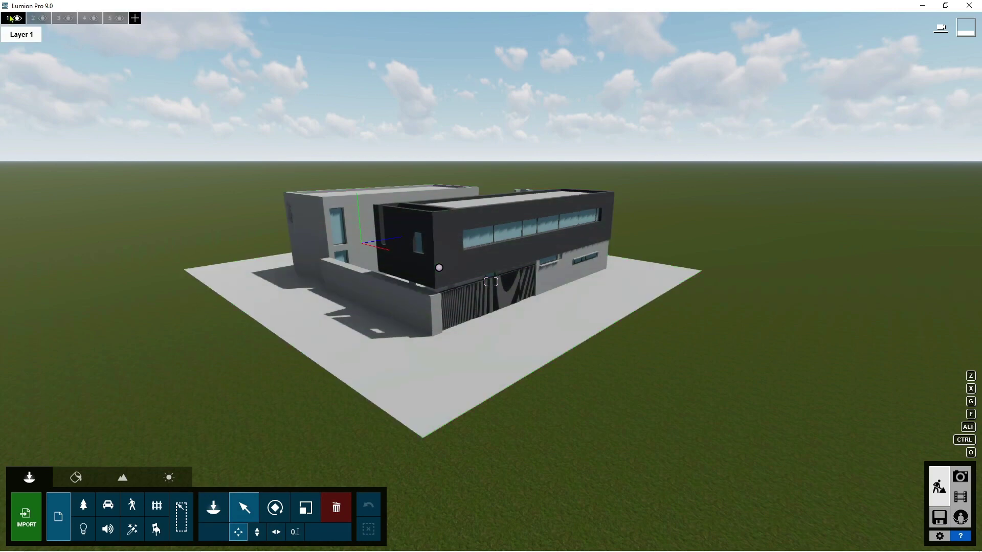
pyautogui.doubleClick(7, 20)
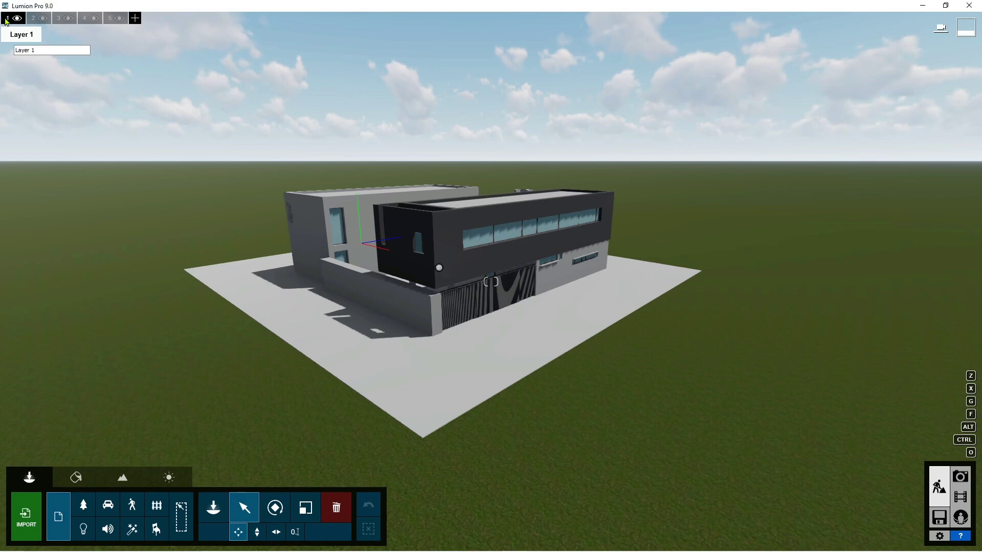
pyautogui.moveTo(37, 50); pyautogui.dragTo(6, 47)
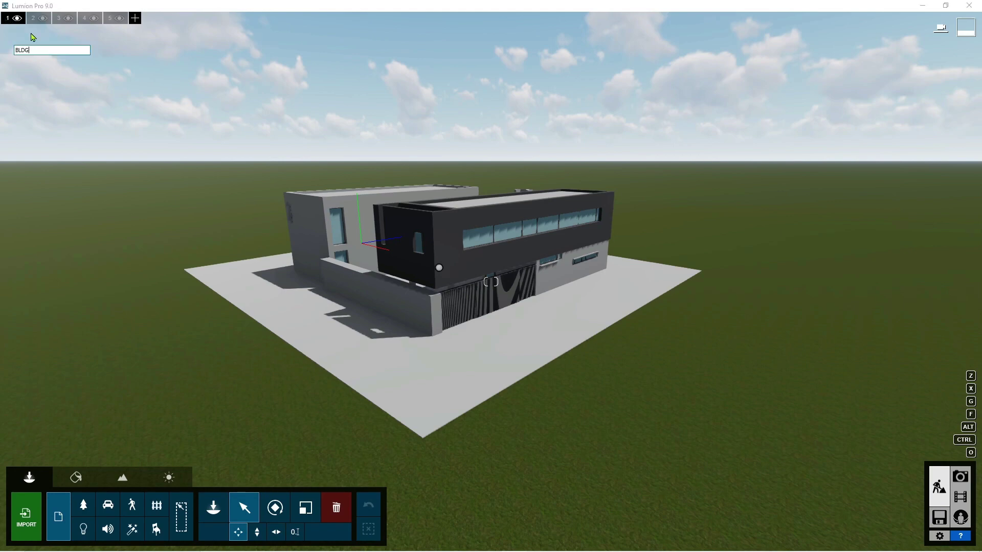
pyautogui.press('Return')
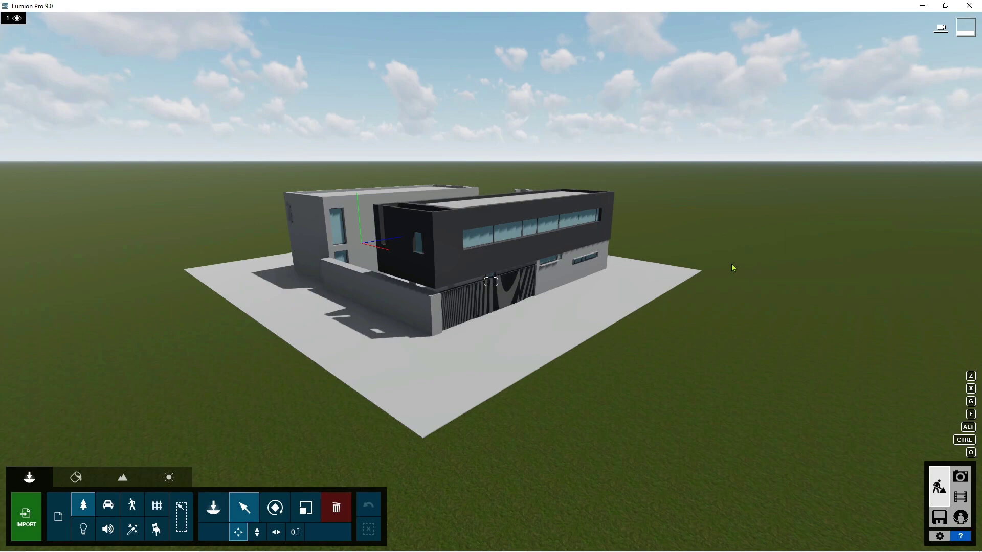
# Scatter three AfricanOlive RT Shrub clusters, one right and two left of the house
pyautogui.click(213, 508)
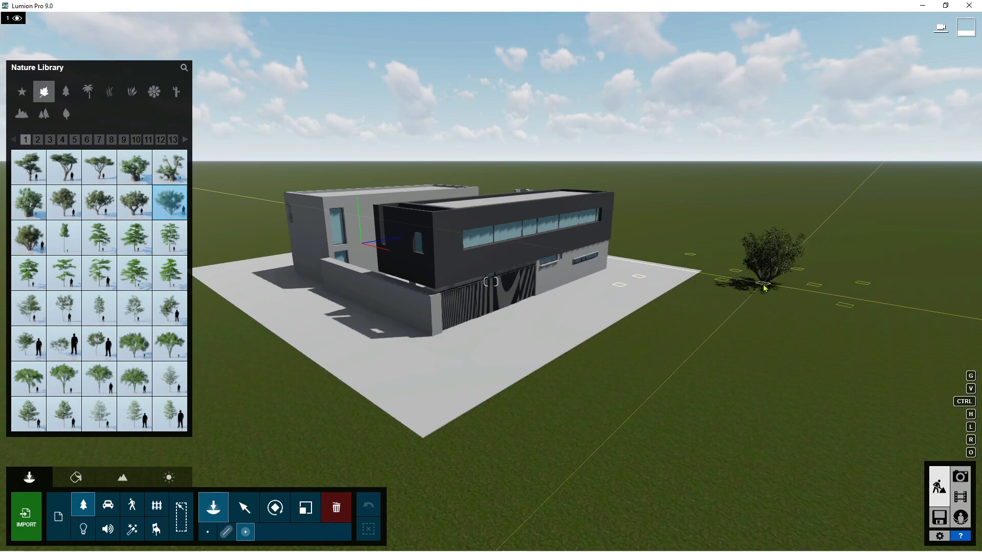
pyautogui.keyDown('ctrl'); pyautogui.click(782, 284); pyautogui.keyUp('ctrl')
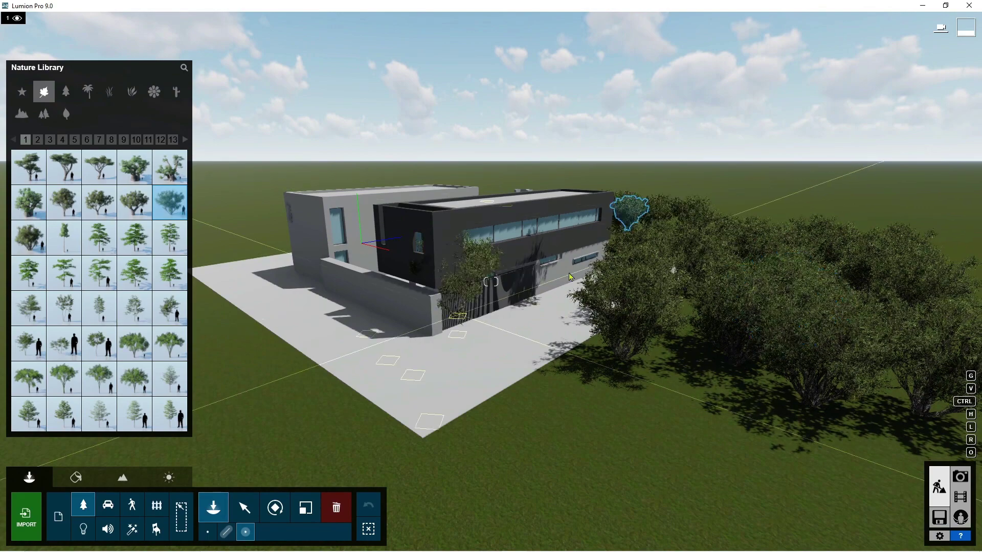
pyautogui.press('s')
pyautogui.moveTo(653, 292); pyautogui.dragTo(653, 292, button='right')
pyautogui.keyDown('ctrl'); pyautogui.click(279, 241); pyautogui.keyUp('ctrl')
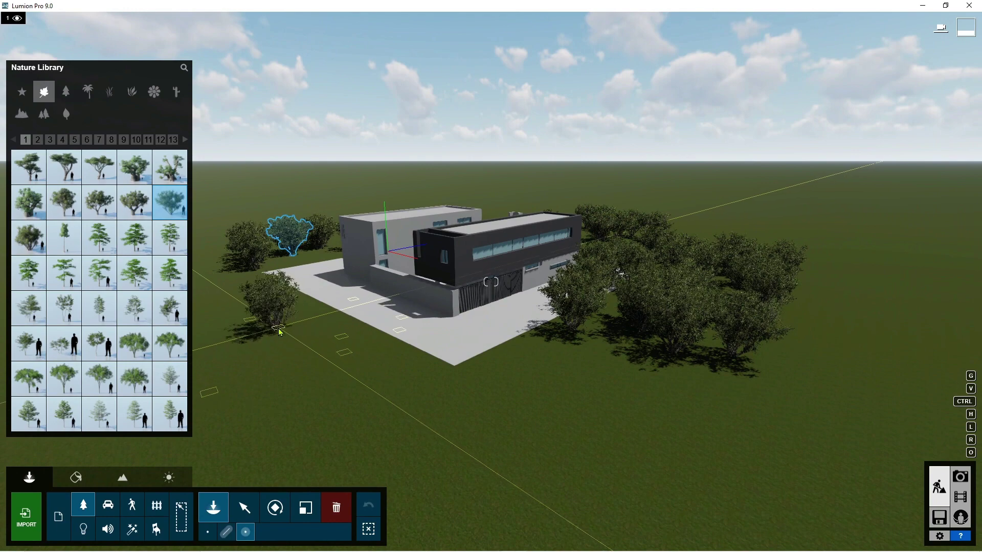
pyautogui.keyDown('ctrl'); pyautogui.click(274, 330); pyautogui.keyUp('ctrl')
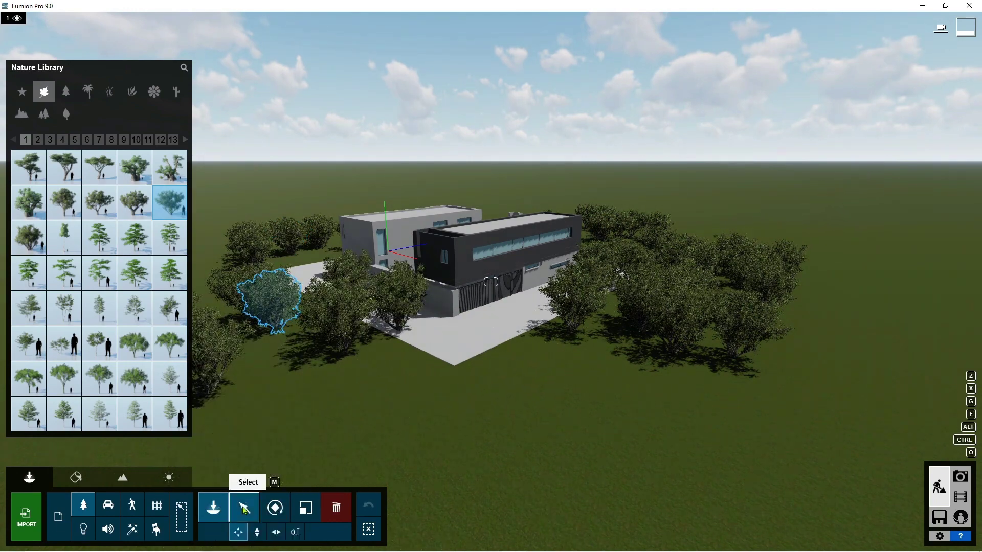
pyautogui.click(244, 508)
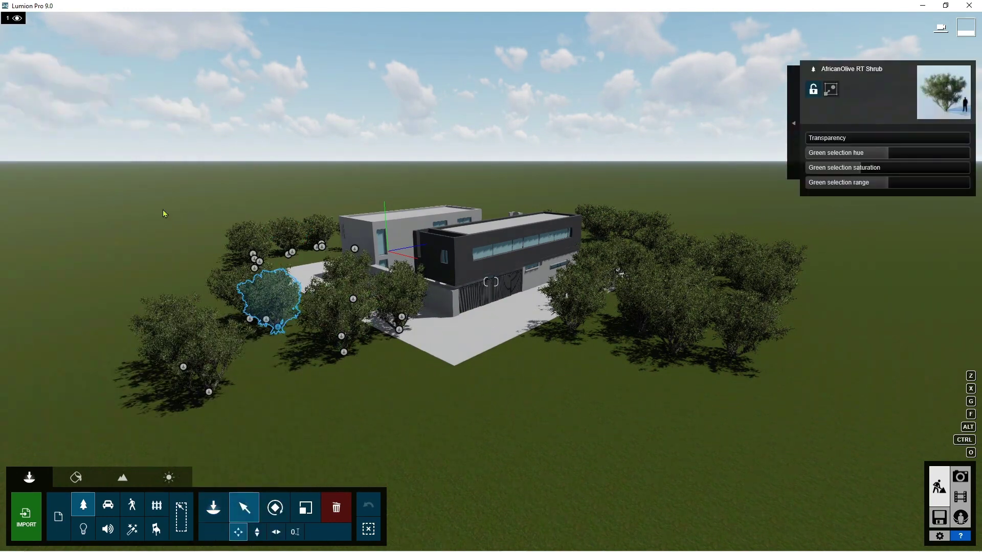
# Box-select all 50 olive shrubs and make Layer 2 active for renaming
pyautogui.keyDown('ctrl'); pyautogui.moveTo(124, 161); pyautogui.dragTo(826, 418); pyautogui.keyUp('ctrl')
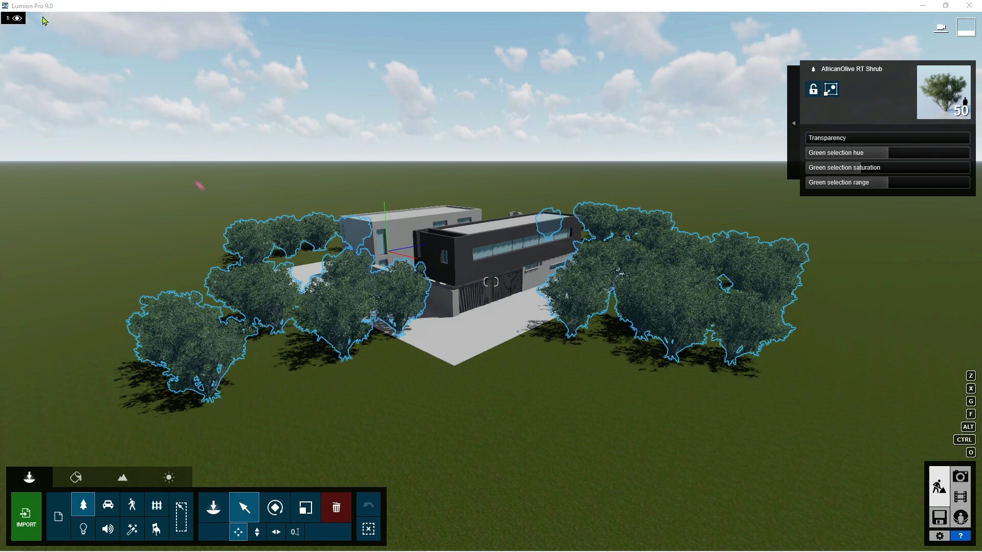
pyautogui.moveTo(34, 22)
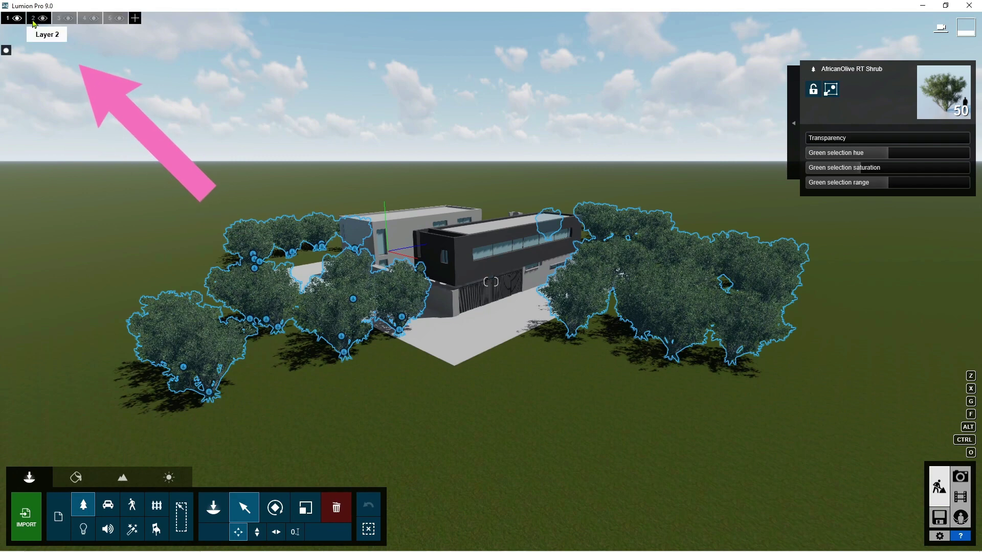
pyautogui.click(33, 23)
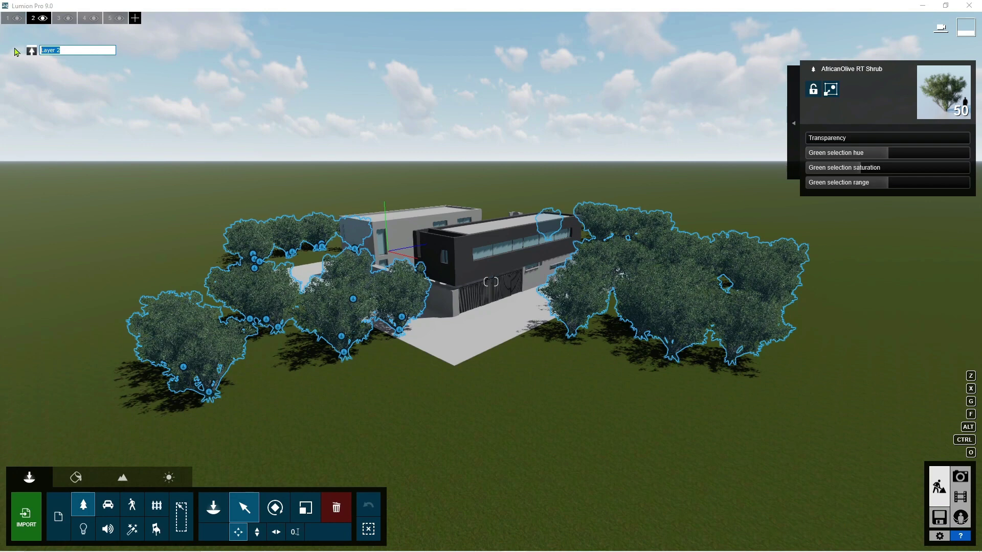
# Name Layer 2 TR, then hide and reshow layers 2 and 1 to verify their contents
pyautogui.write('TREES')
pyautogui.press('Return')
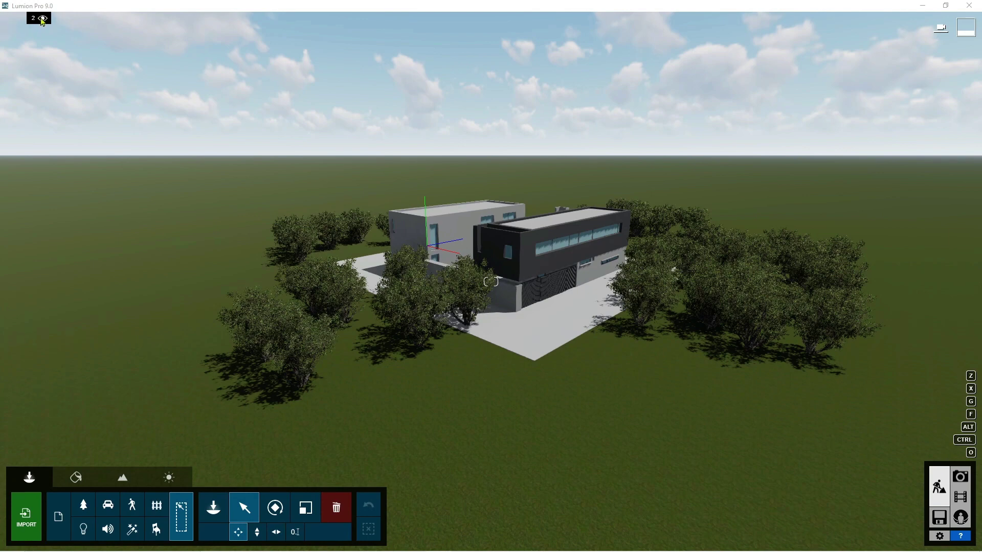
pyautogui.click(42, 22)
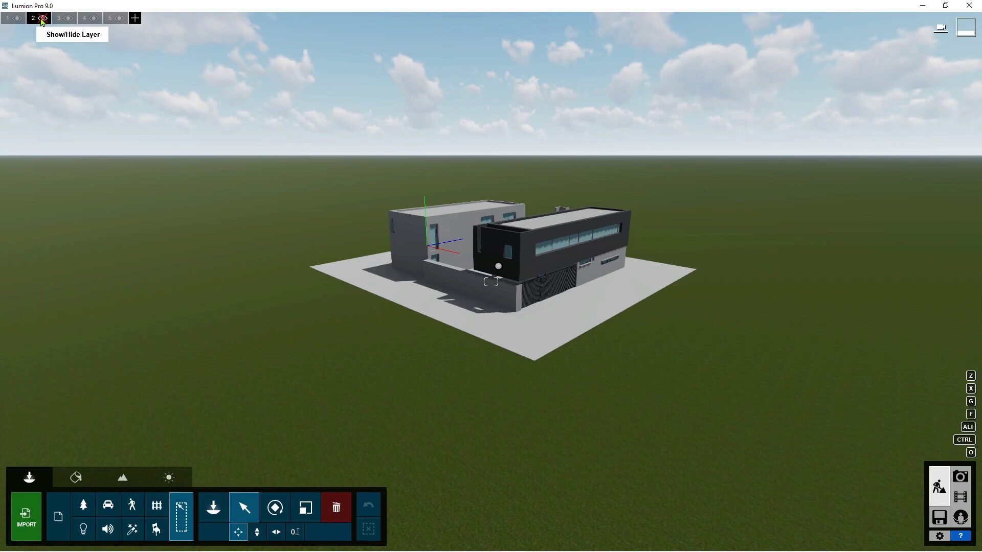
pyautogui.click(43, 21)
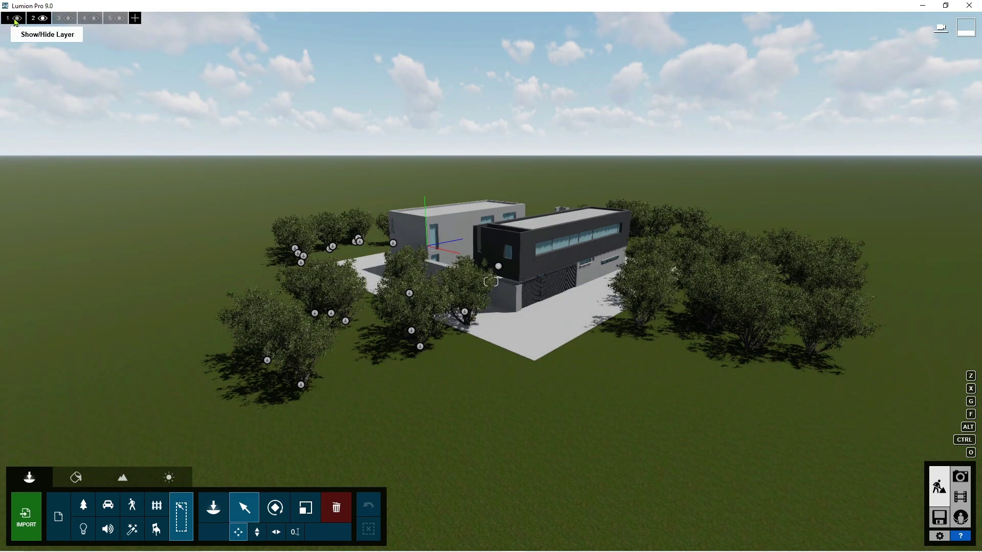
pyautogui.click(17, 19)
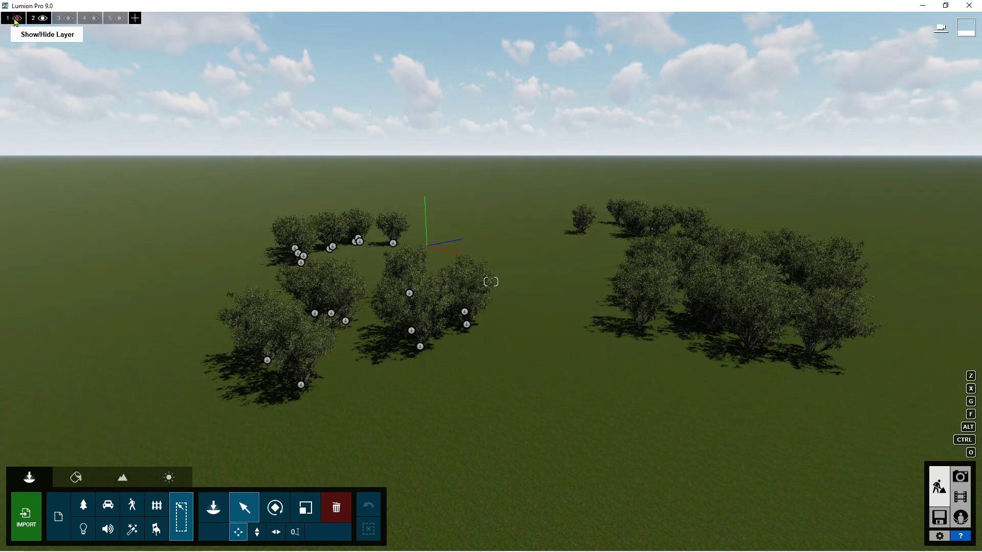
pyautogui.click(16, 19)
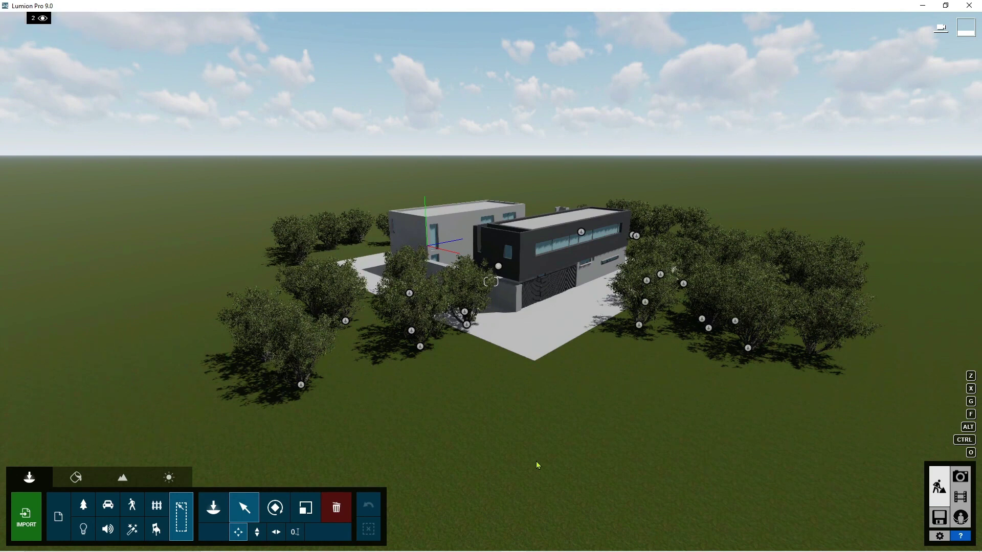